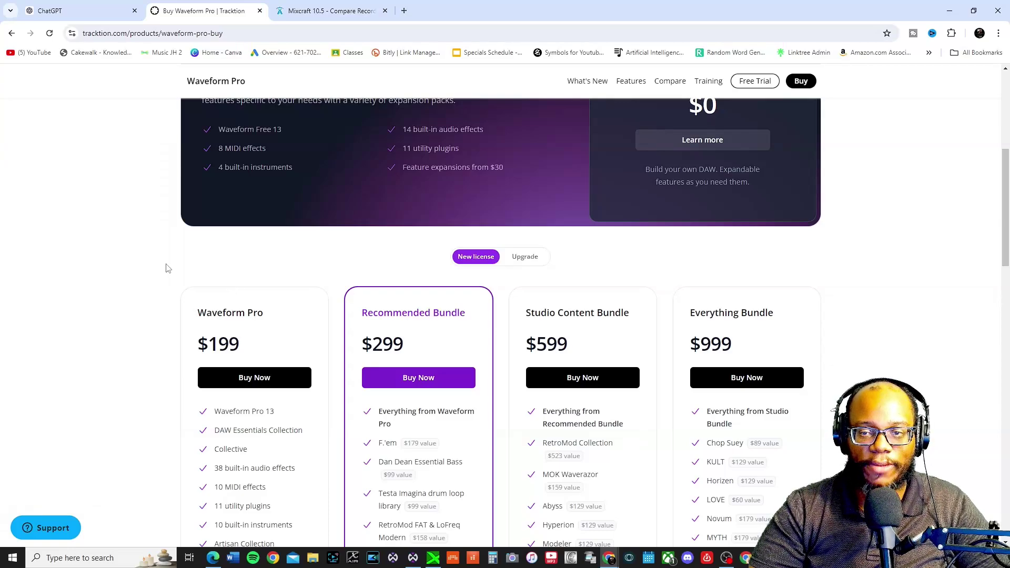
# - Review the Buy Waveform pricing cards, then open the Compare page for Waveform Free, OEM and Pro
pyautogui.scroll(6, 182, 398)
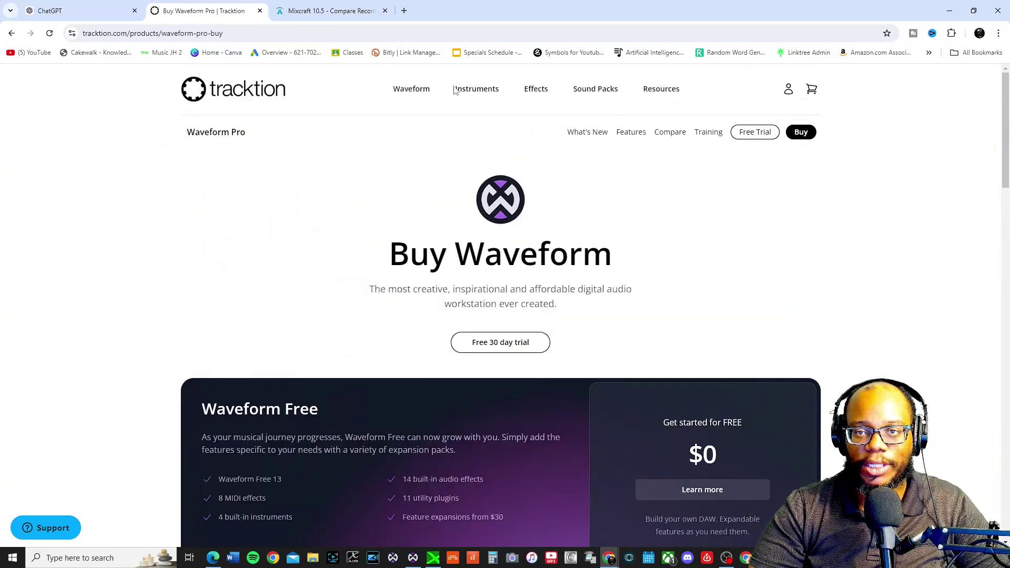
pyautogui.moveTo(419, 106)
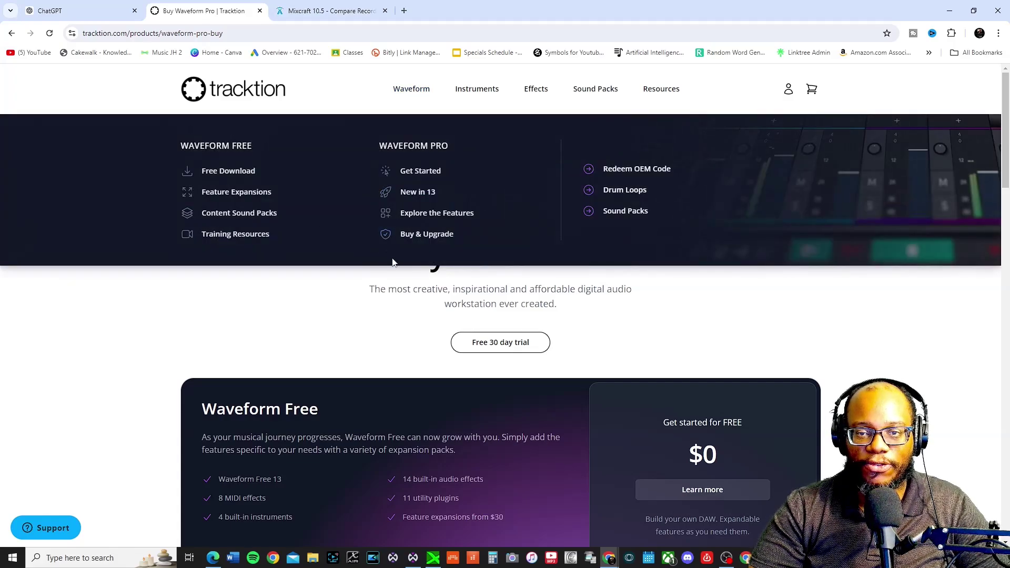
pyautogui.scroll(-15, 462, 201)
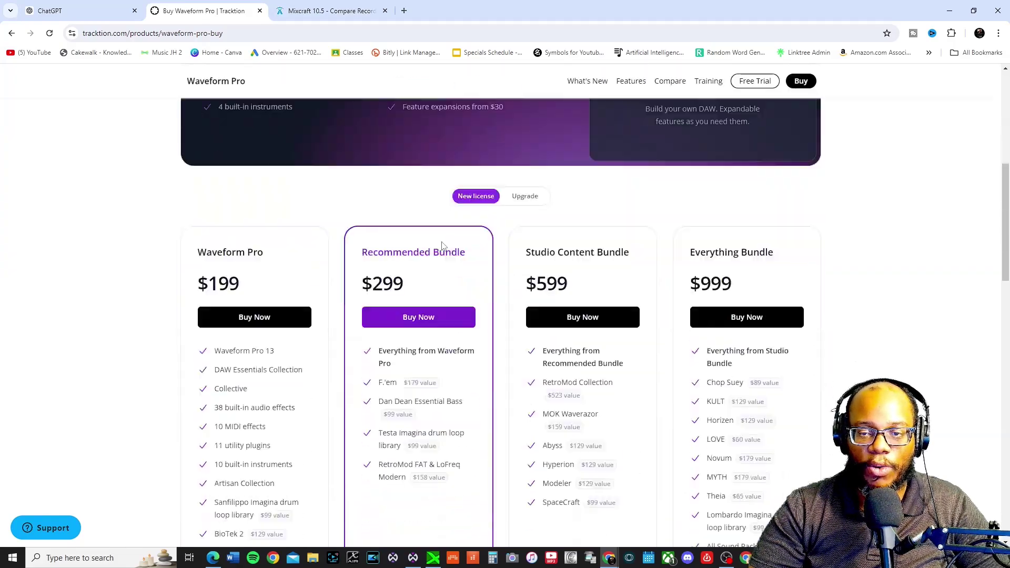
pyautogui.scroll(-4, 390, 282)
pyautogui.scroll(13, 390, 279)
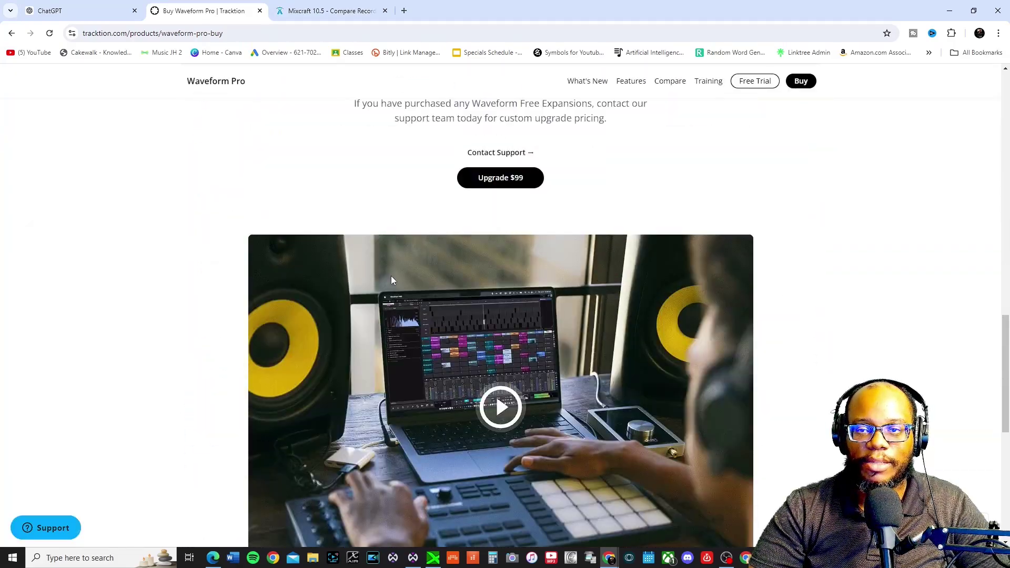
pyautogui.click(674, 87)
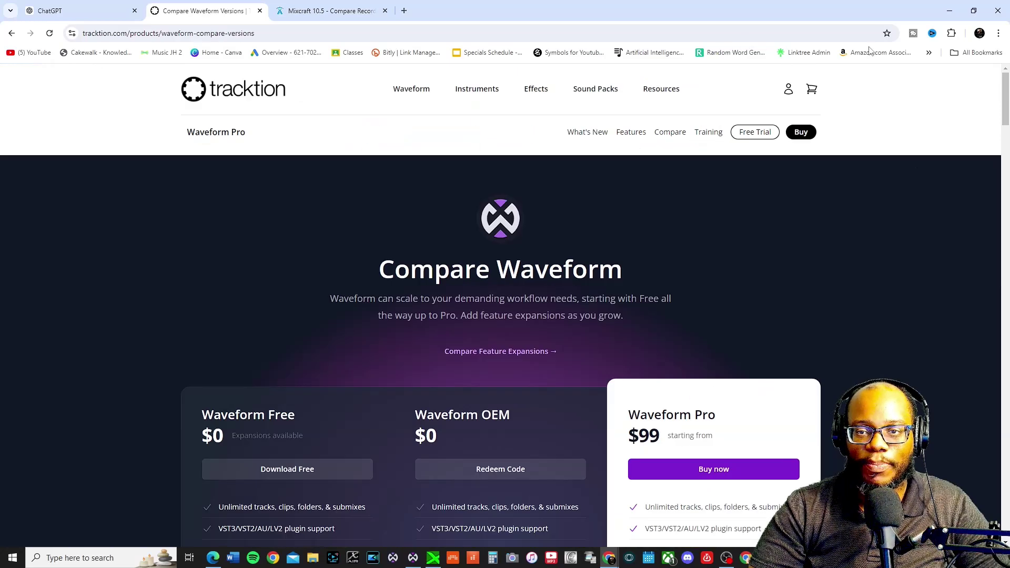
# - Scan the Free/OEM/Pro feature table, then switch to the Mixcraft 10.5 Compare tab
pyautogui.scroll(-5, 295, 370)
pyautogui.scroll(2, 216, 179)
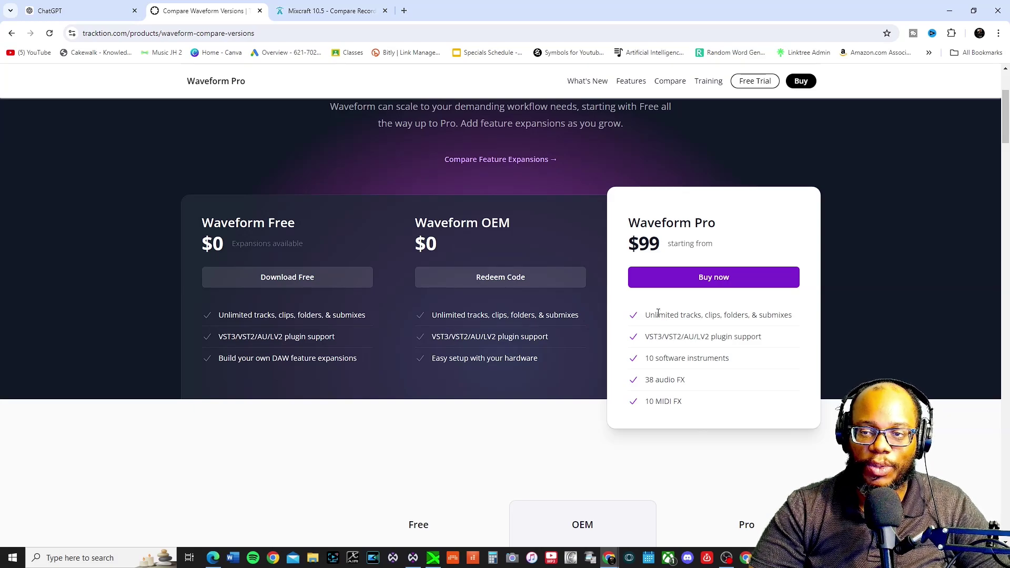
pyautogui.scroll(-4, 460, 354)
pyautogui.scroll(-4, 460, 353)
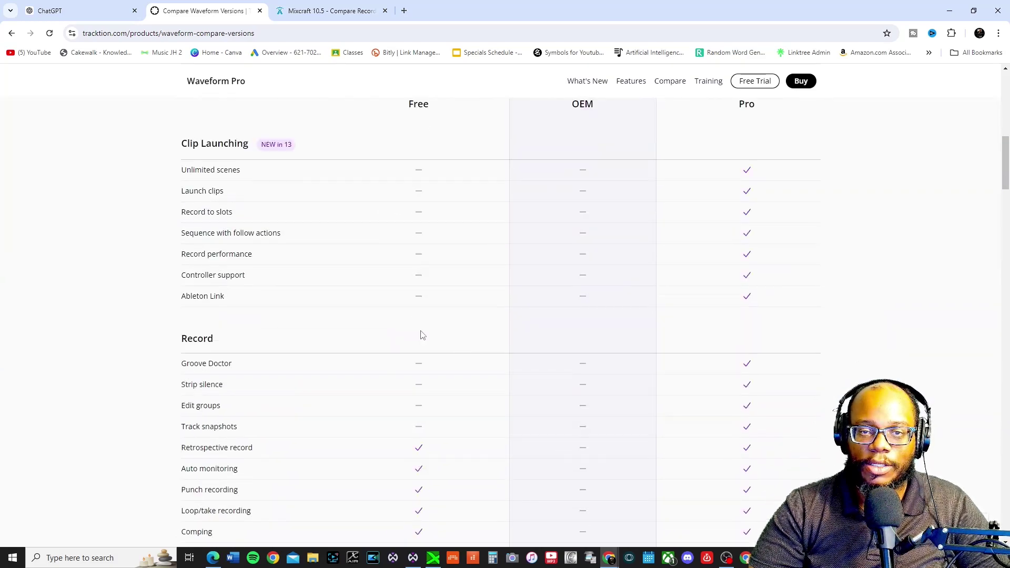
pyautogui.scroll(7, 424, 363)
pyautogui.scroll(-4, 481, 484)
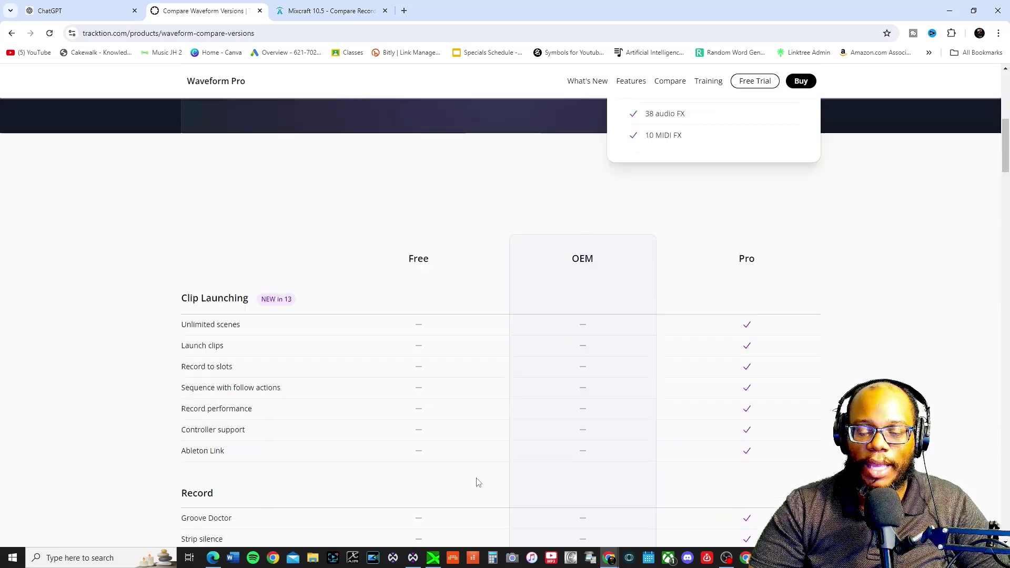
pyautogui.scroll(3, 457, 480)
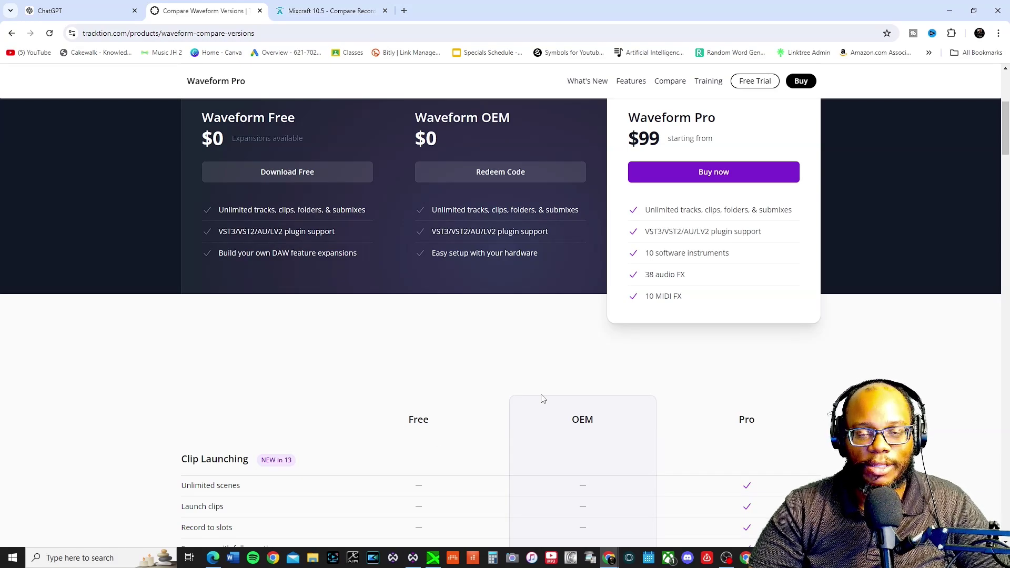
pyautogui.scroll(2, 351, 377)
pyautogui.hotkey('ctrl', 'Tab')
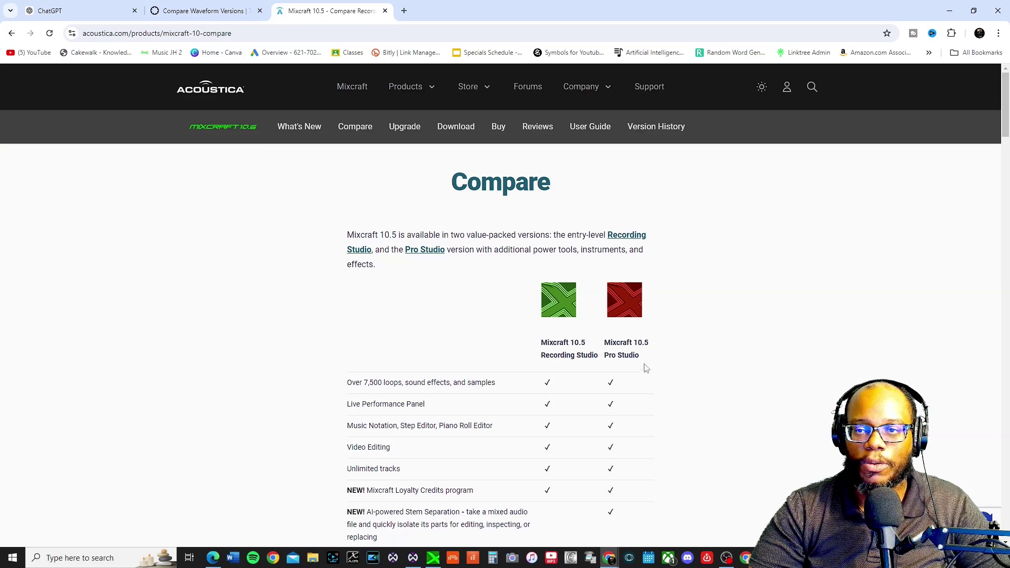
# - View the Mixcraft store page pricing Recording Studio at $79 and Pro Studio at $149
pyautogui.click(492, 138)
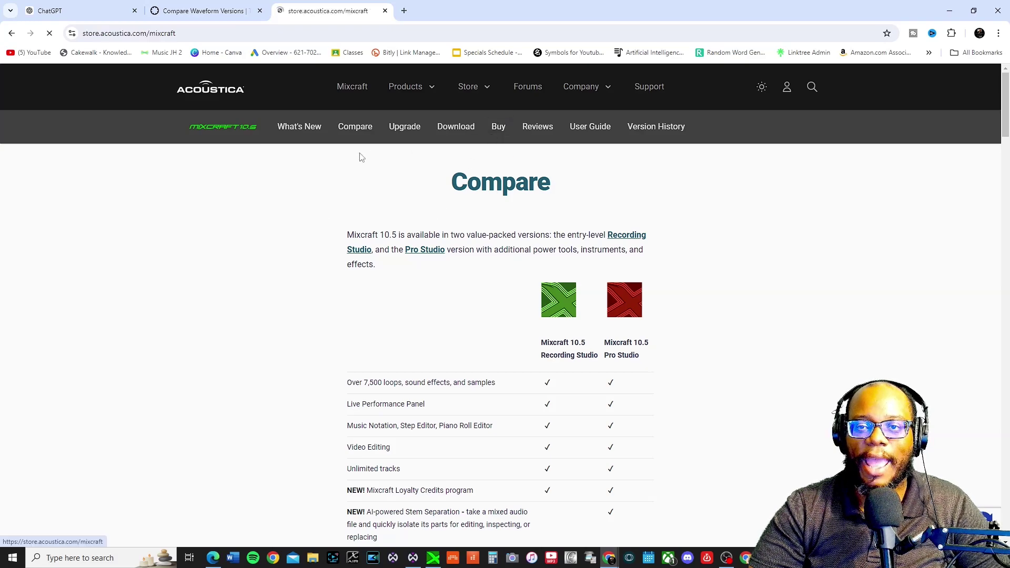
pyautogui.scroll(-4, 495, 316)
pyautogui.scroll(4, 487, 326)
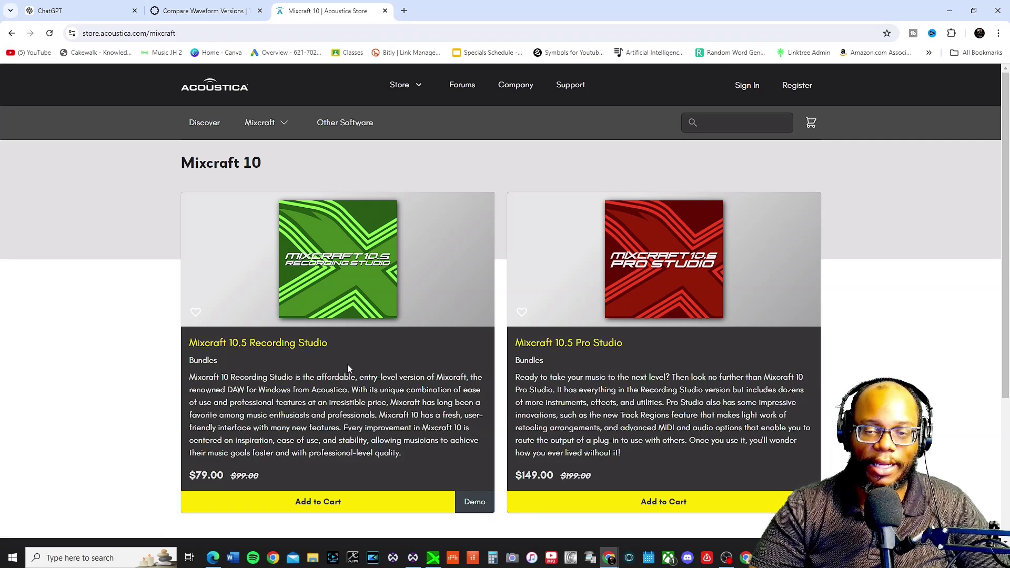
pyautogui.scroll(-3, 348, 364)
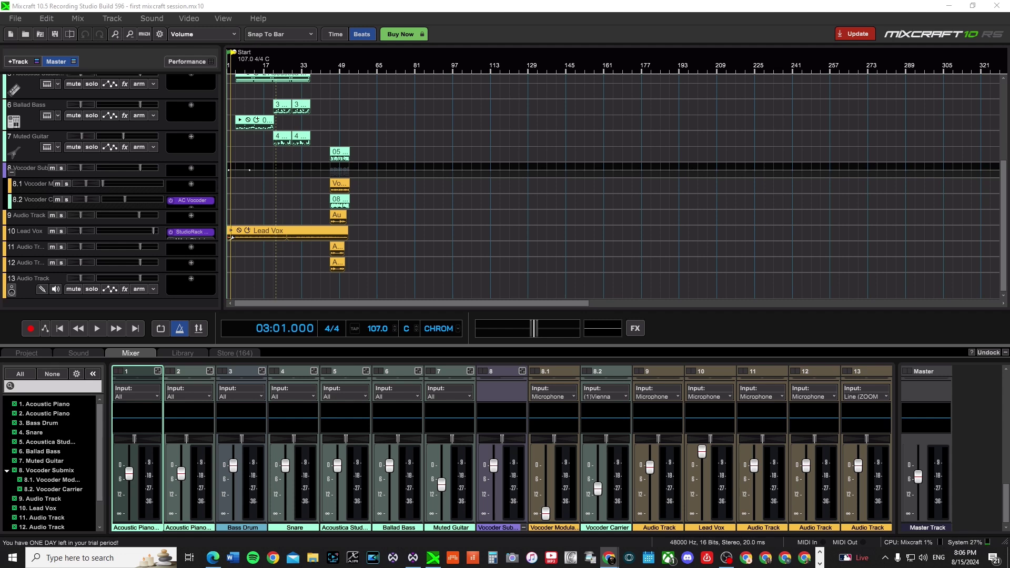
pyautogui.scroll(-1, 446, 296)
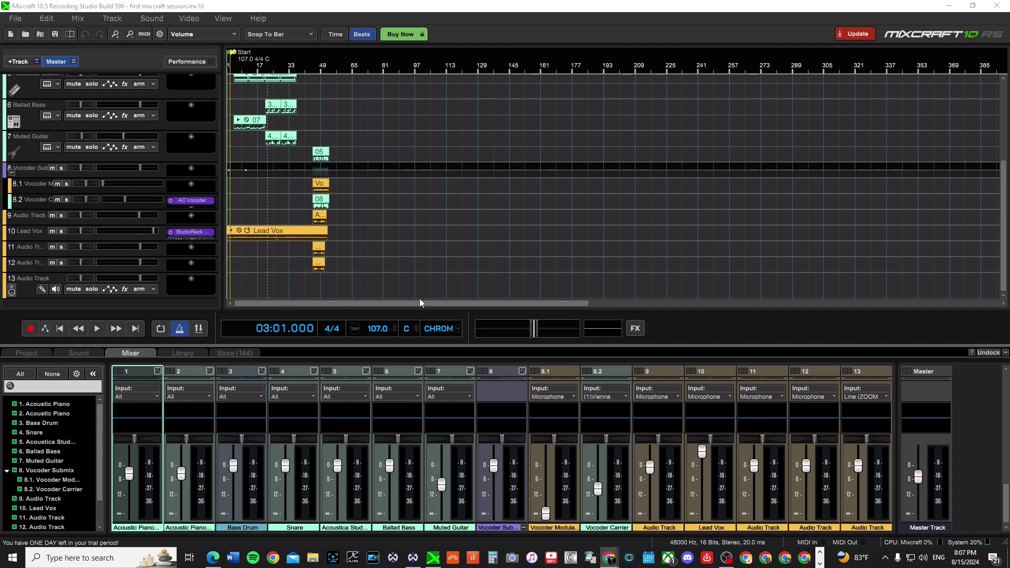
pyautogui.scroll(5, 309, 263)
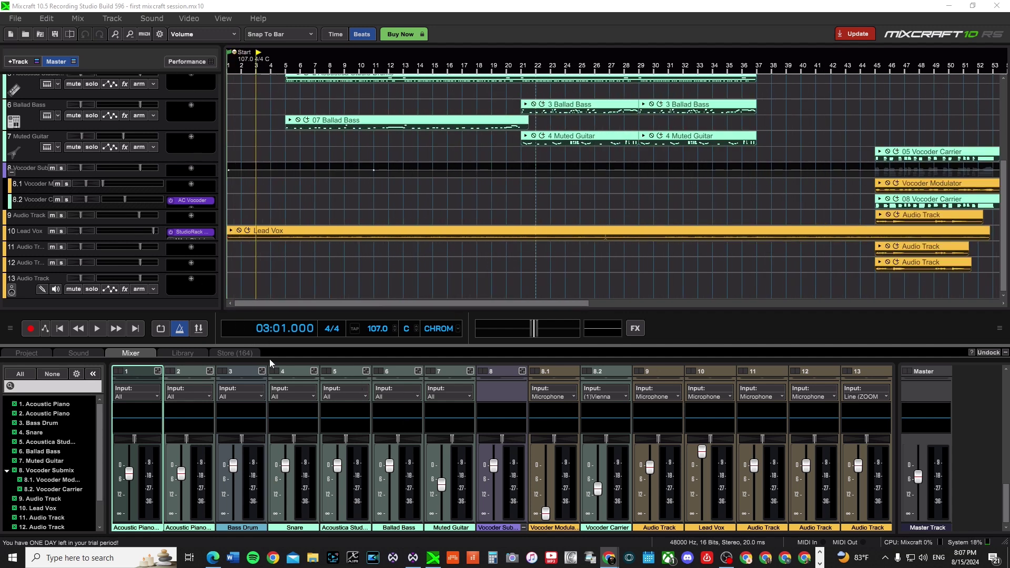
pyautogui.hscroll(5, 375, 304)
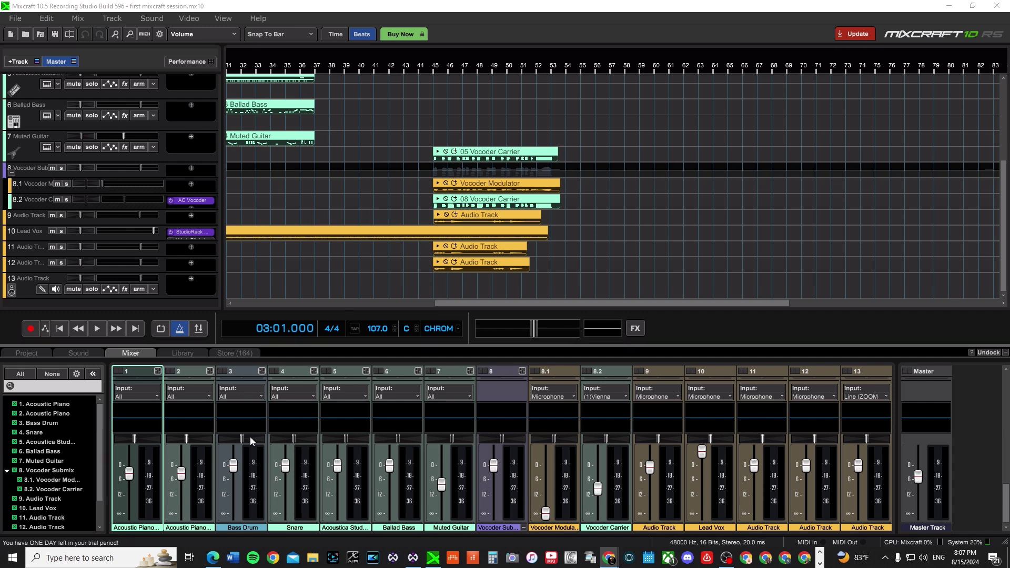
# - Cycle through the Project, Sound, Mixer and Library panels, then browse the Store's plugins and sound packs
pyautogui.click(27, 351)
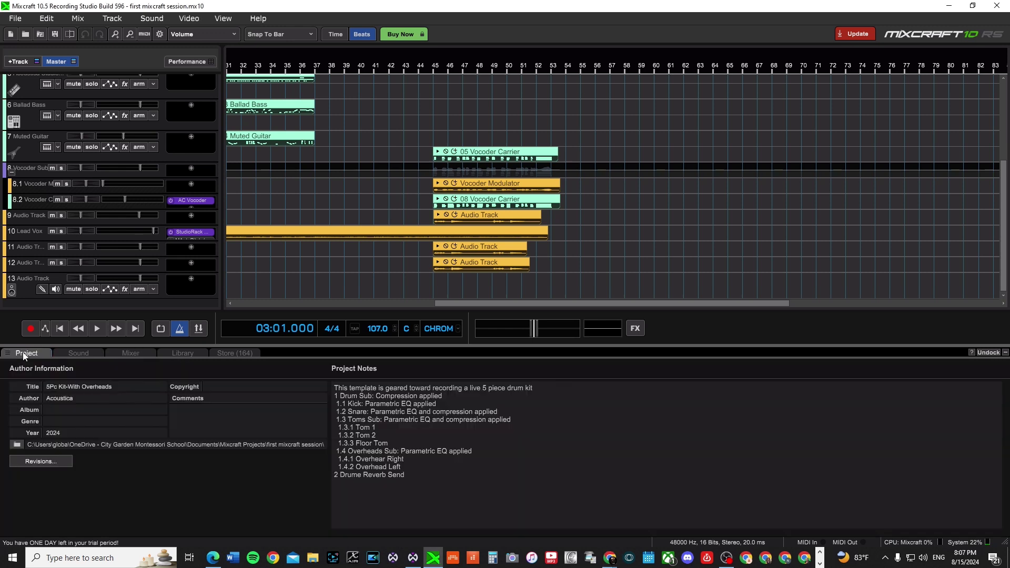
pyautogui.click(79, 353)
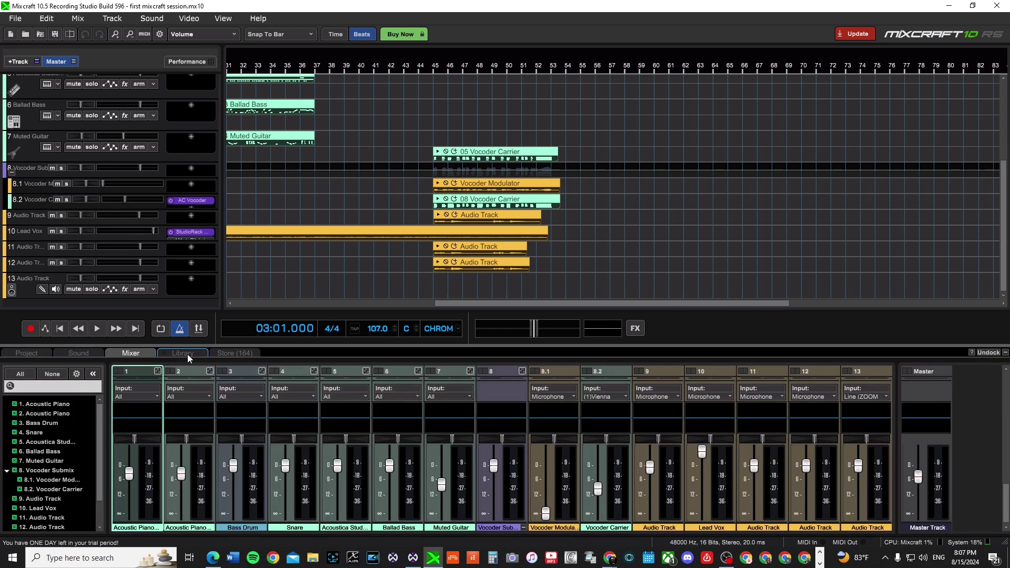
pyautogui.click(187, 354)
pyautogui.click(233, 354)
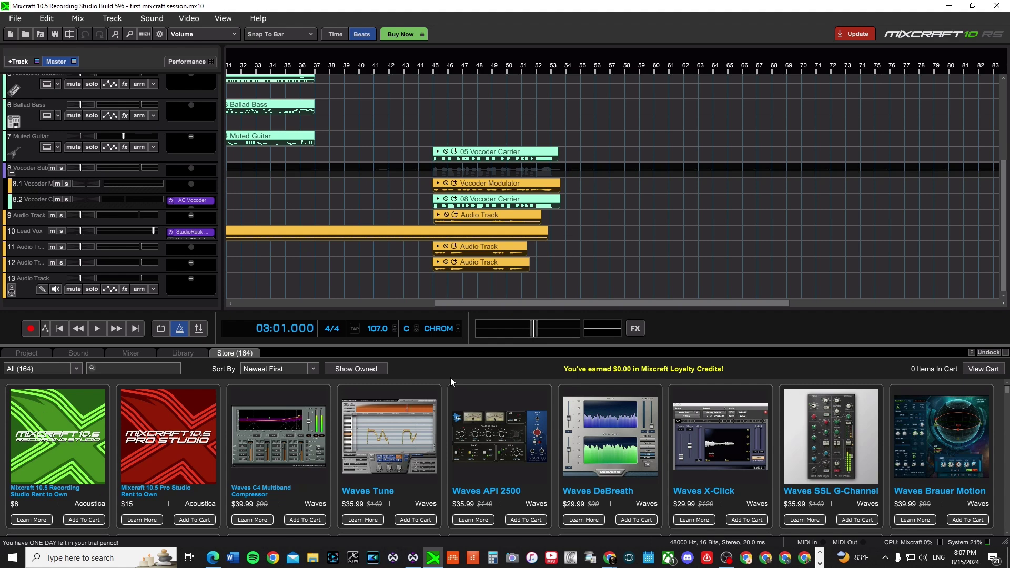
pyautogui.scroll(-10, 442, 410)
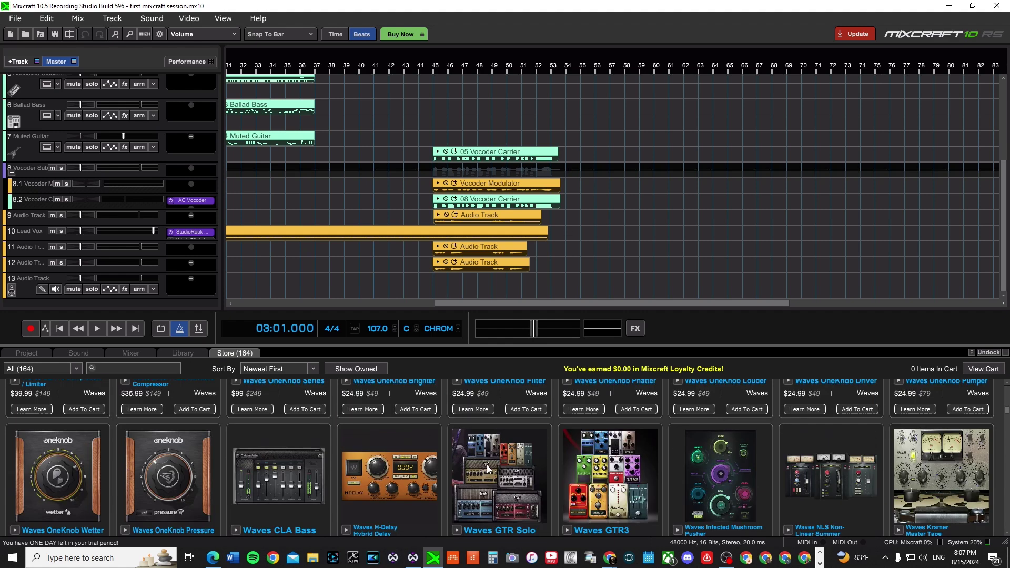
pyautogui.scroll(-2, 393, 474)
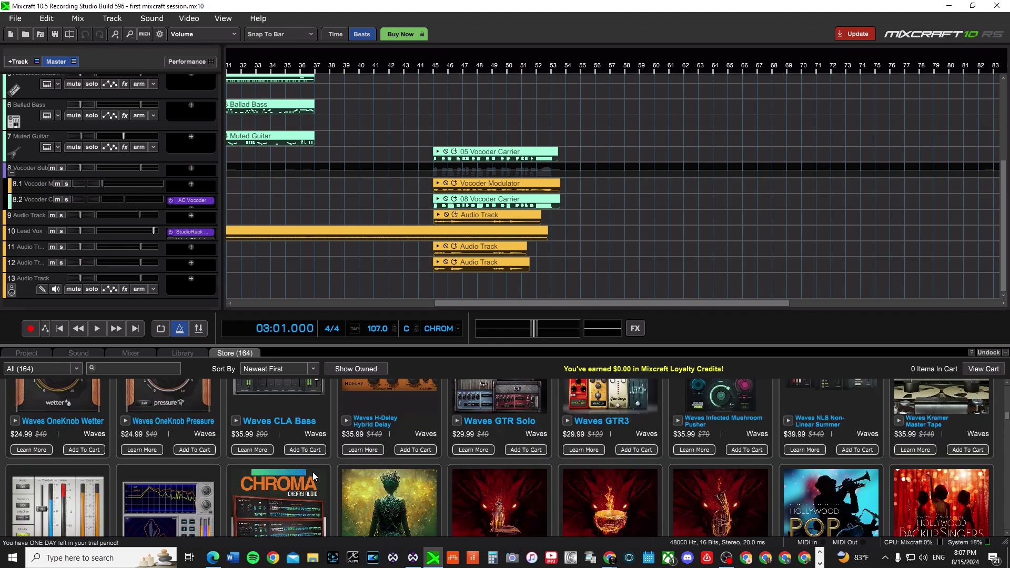
pyautogui.scroll(-2, 323, 487)
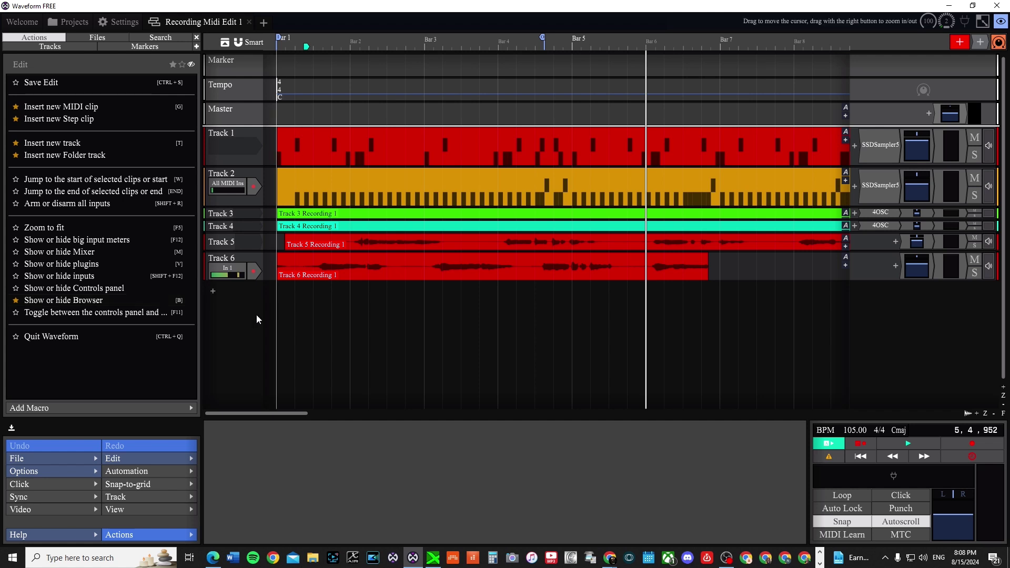
# - Add an empty Track 7 below the six existing tracks with the + button's Add track option
pyautogui.click(213, 291)
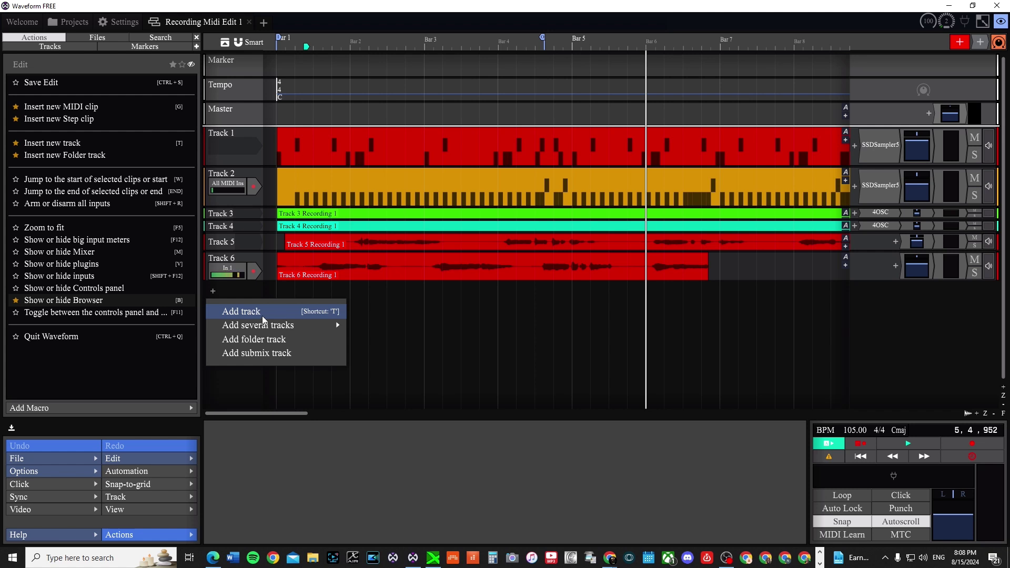
pyautogui.click(229, 314)
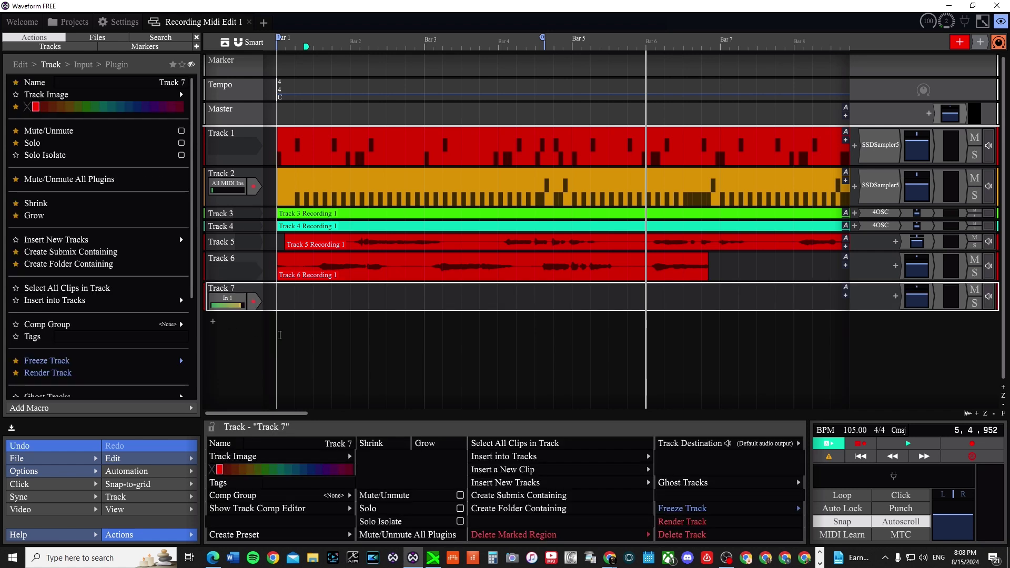
pyautogui.scroll(-2, 666, 174)
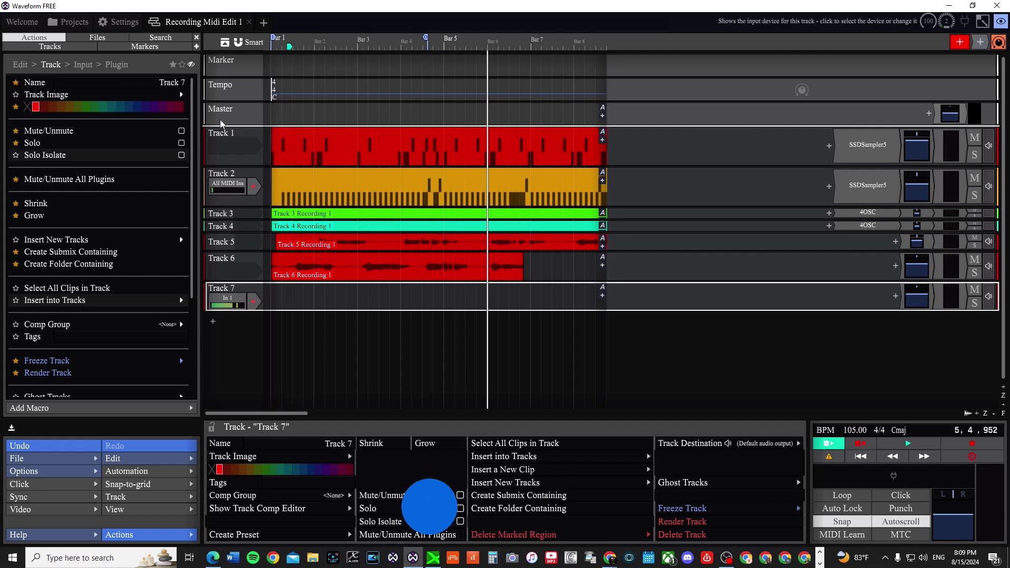
# - In Track 7's plugin browser, expand Waveform > Instruments to list 4OSC, Micro Sampler and Rompler
pyautogui.rightClick(251, 337)
pyautogui.click(232, 352)
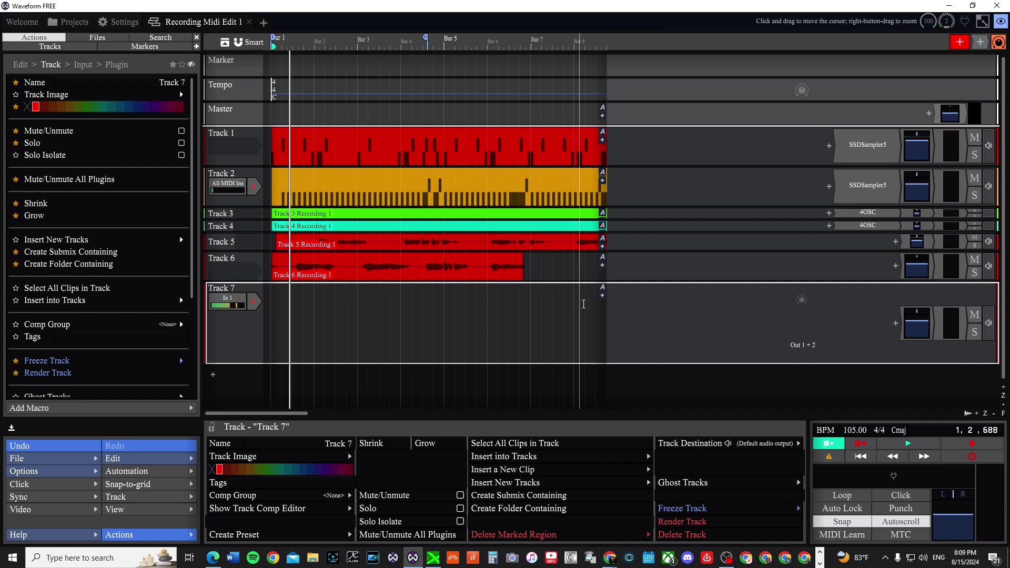
pyautogui.click(897, 324)
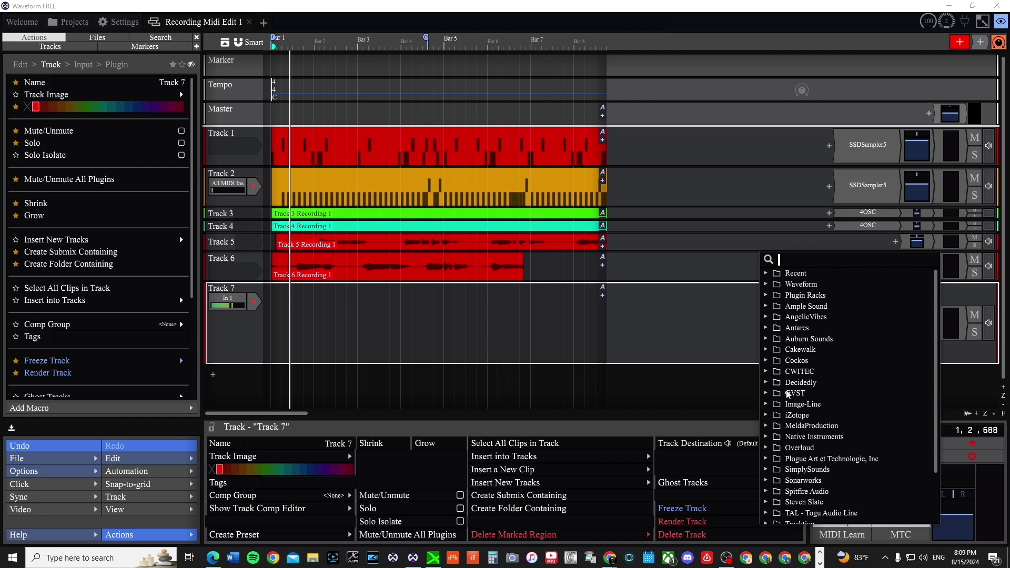
pyautogui.click(770, 284)
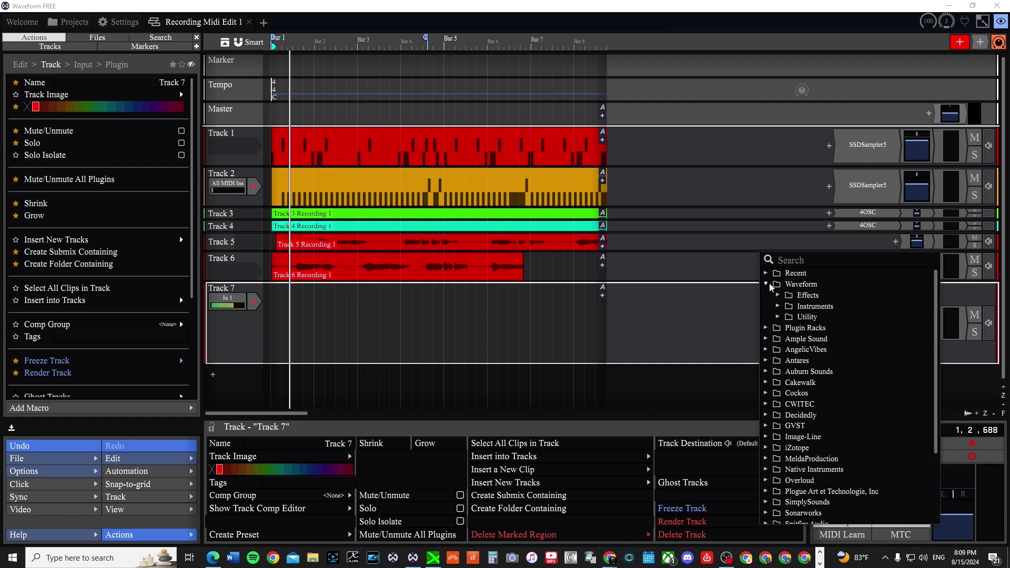
pyautogui.click(769, 284)
pyautogui.click(768, 284)
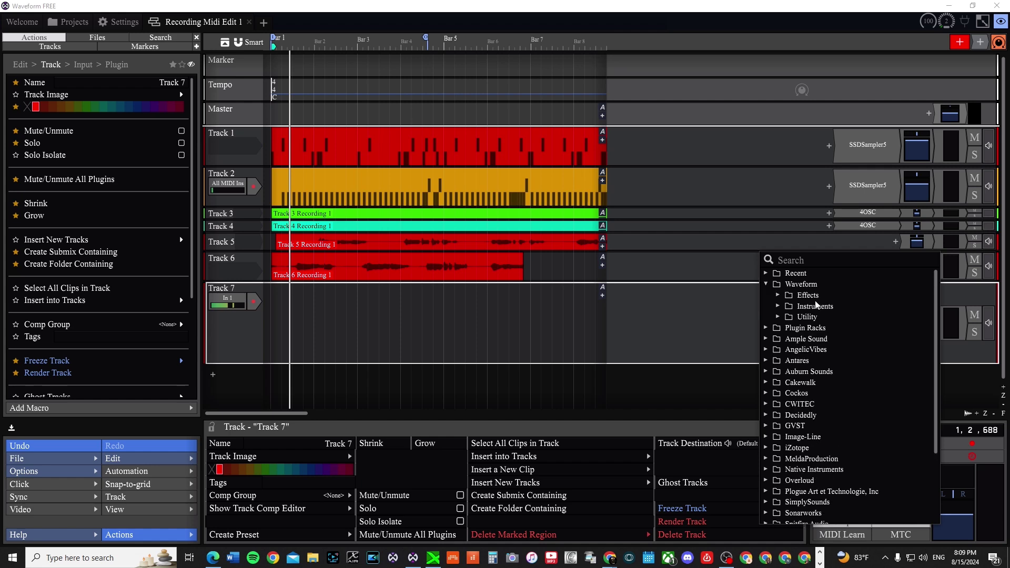
pyautogui.click(779, 307)
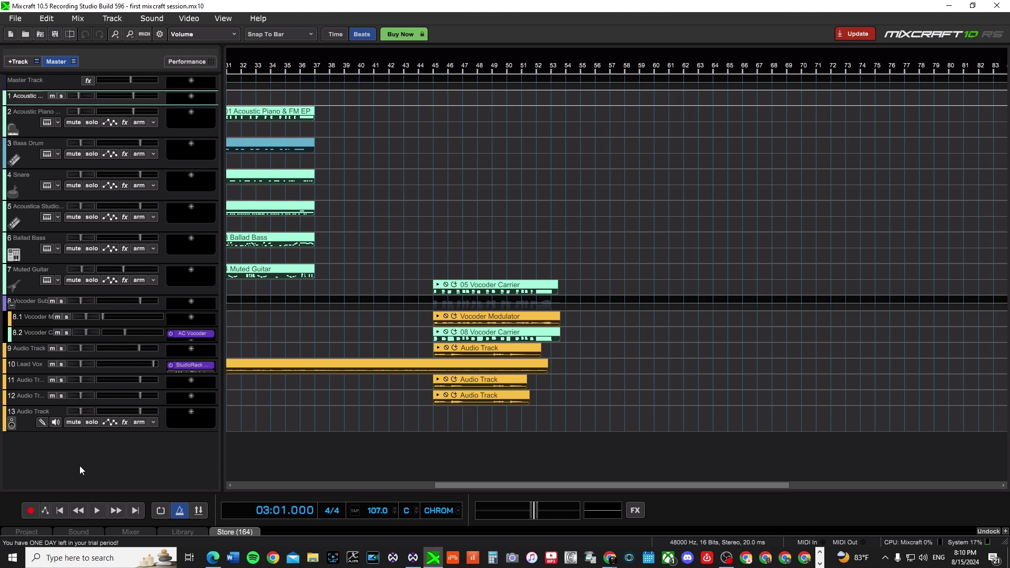
# - Collapse track 13 to a compact row and bring up the Add Track menu
pyautogui.moveTo(80, 465); pyautogui.dragTo(83, 447)
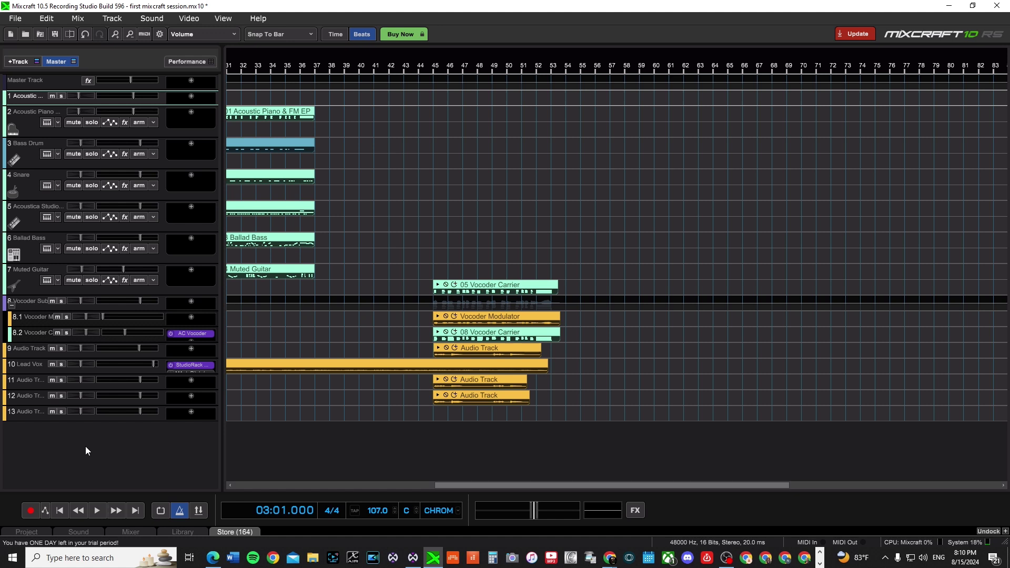
pyautogui.rightClick(72, 445)
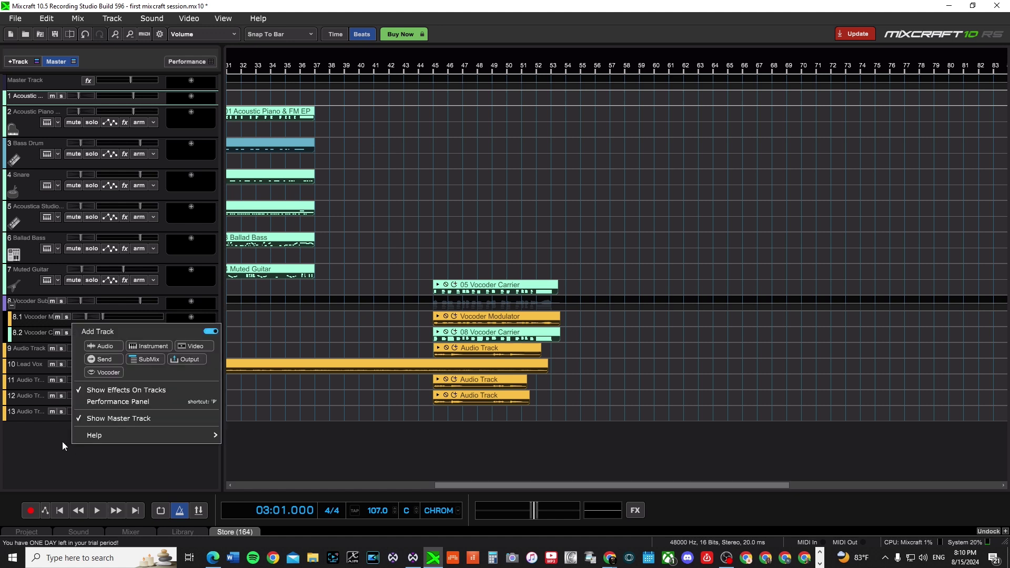
pyautogui.click(49, 438)
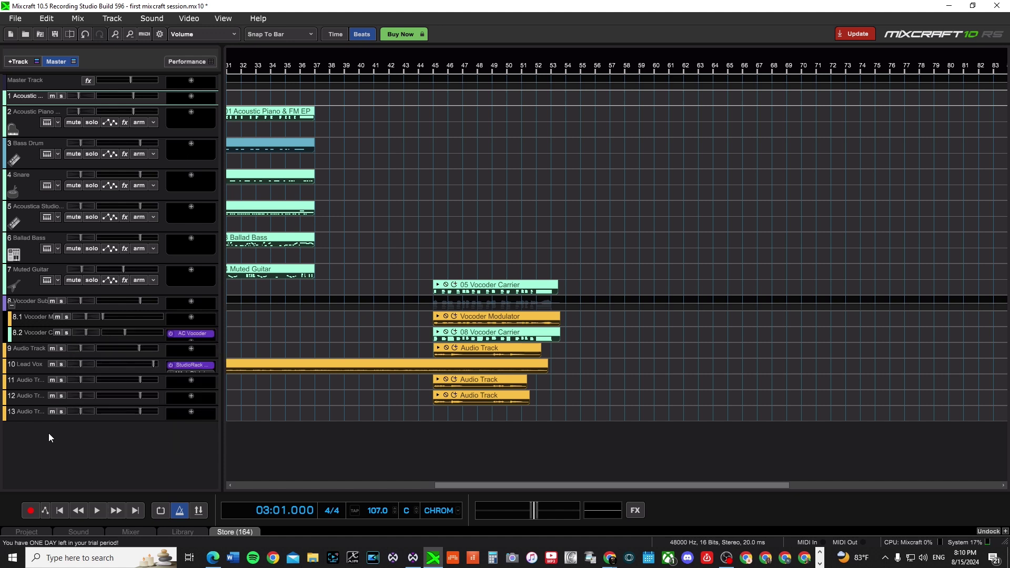
pyautogui.rightClick(48, 433)
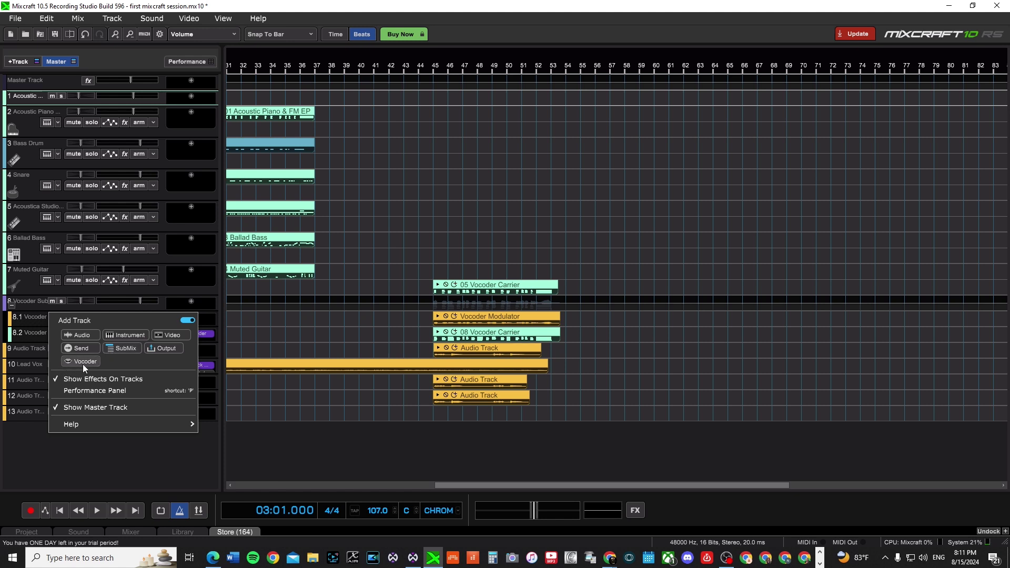
# - Add audio track 14, search its effect slot for 'au', then close without adding an effect
pyautogui.click(82, 337)
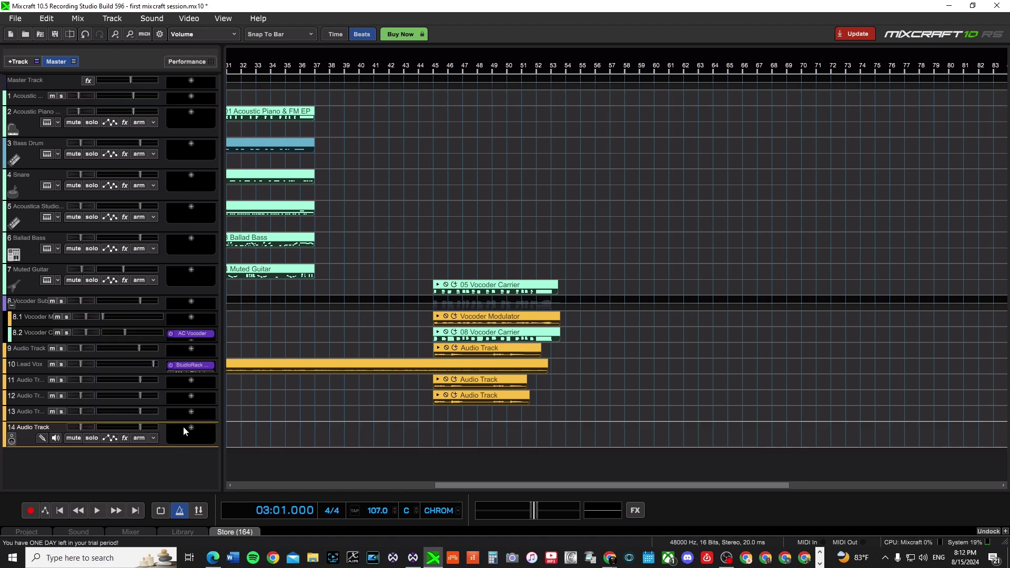
pyautogui.click(193, 437)
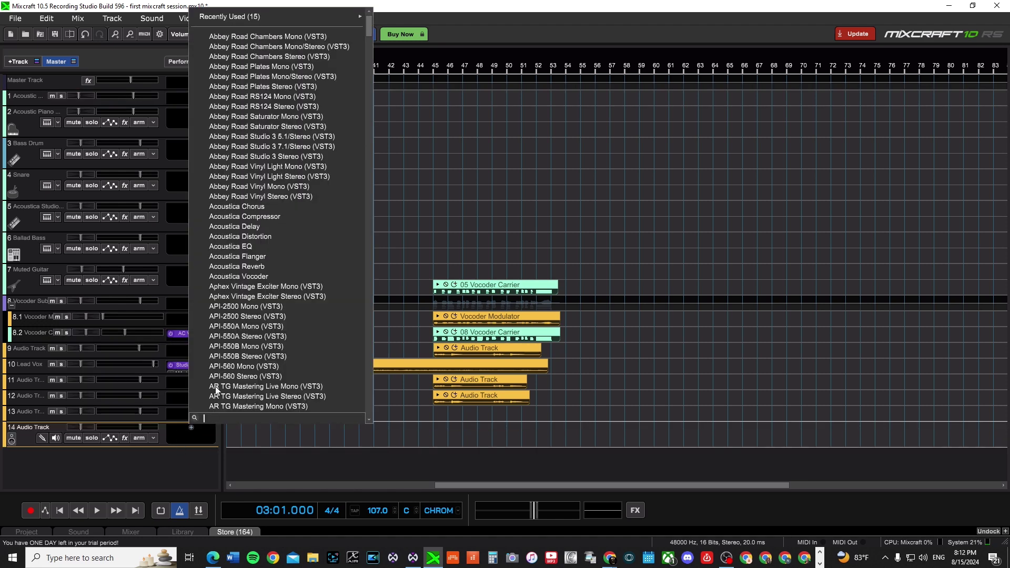
pyautogui.write('gffg')
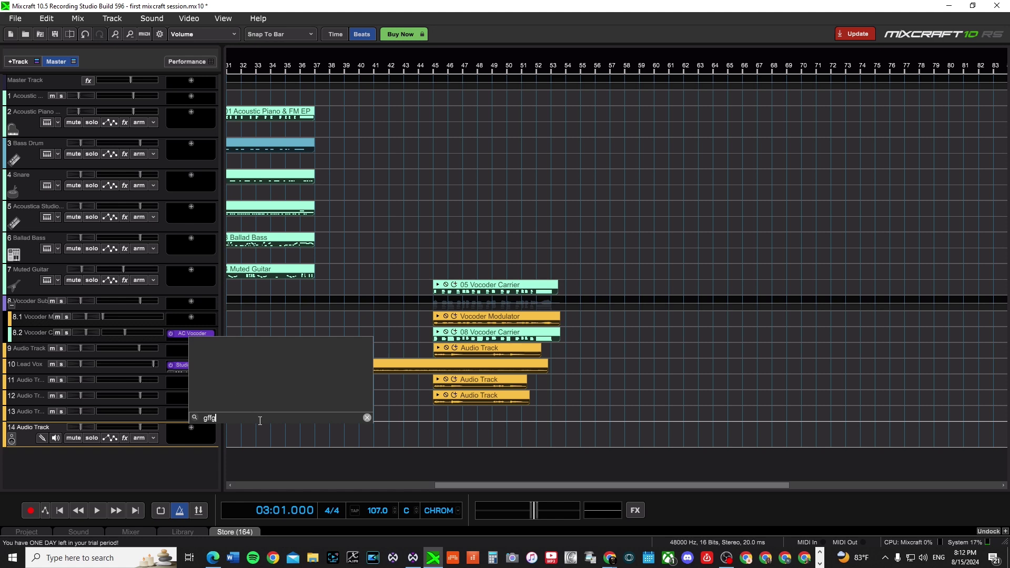
pyautogui.write('hgh')
pyautogui.press('BackSpace')
pyautogui.press('BackSpace')
pyautogui.press('BackSpace')
pyautogui.press('BackSpace')
pyautogui.press('BackSpace')
pyautogui.press('BackSpace')
pyautogui.press('BackSpace')
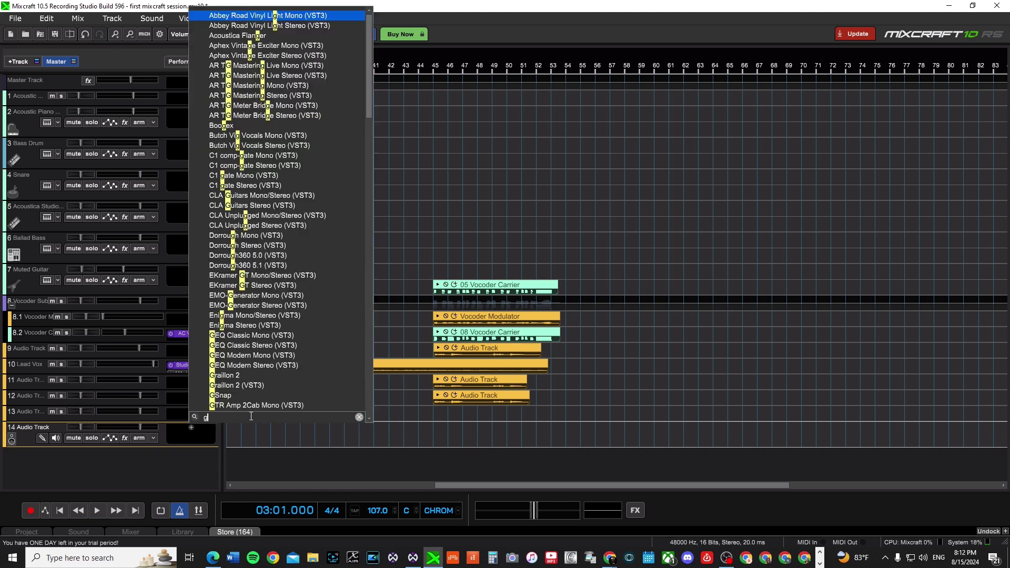
pyautogui.write('auto')
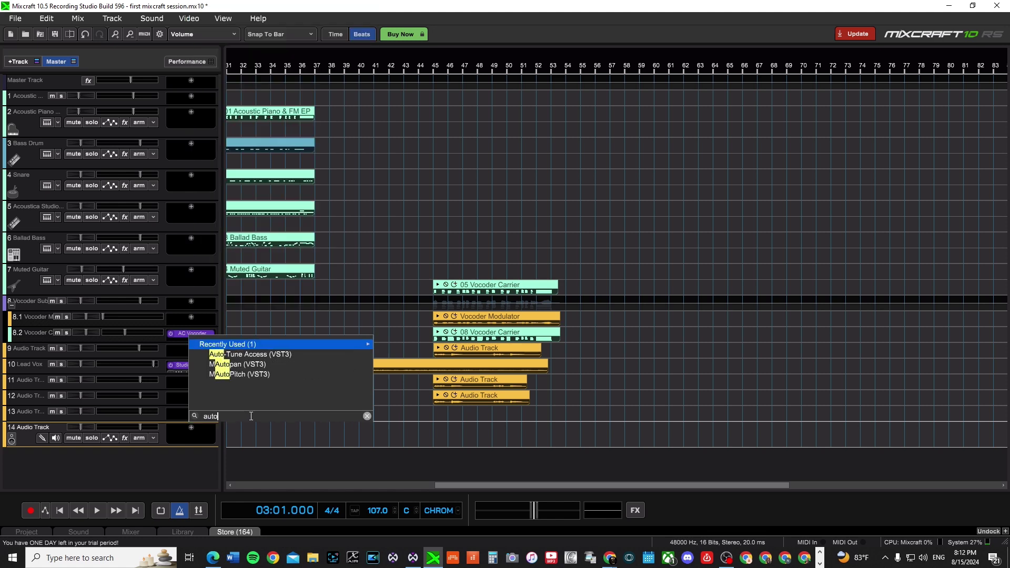
pyautogui.write('une')
pyautogui.press('BackSpace')
pyautogui.press('BackSpace')
pyautogui.press('BackSpace')
pyautogui.press('BackSpace')
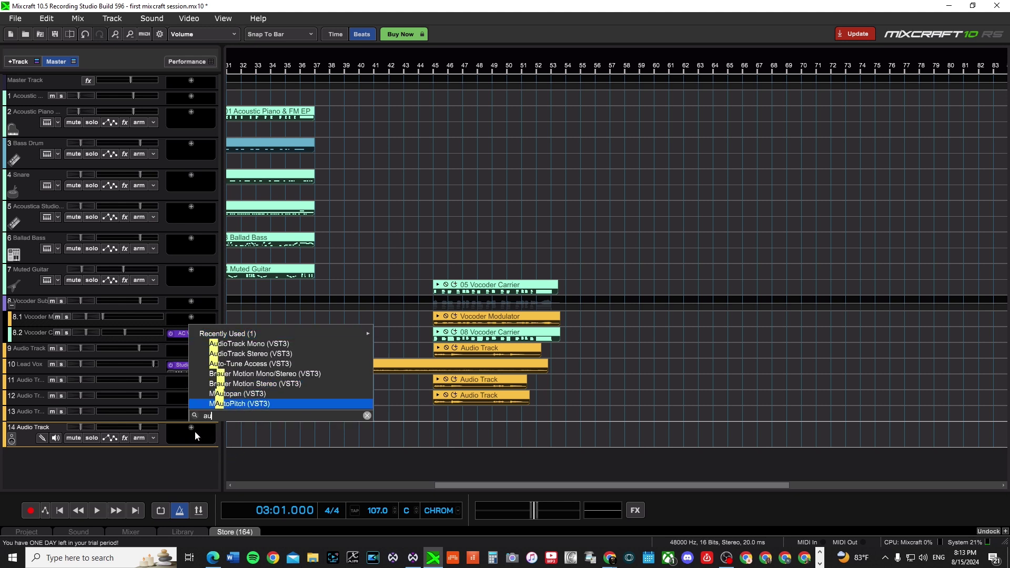
pyautogui.press('Up')
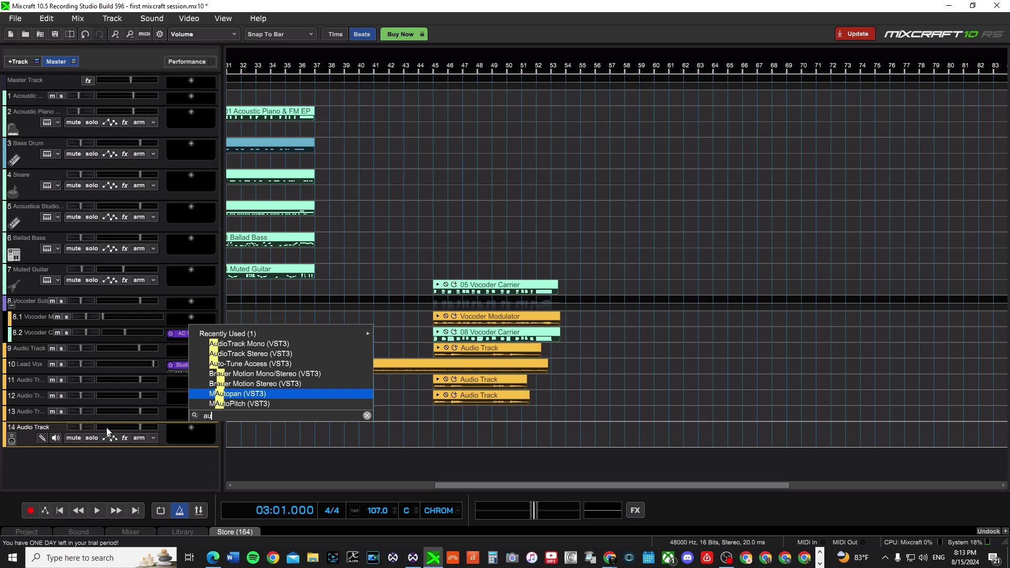
pyautogui.press('Escape')
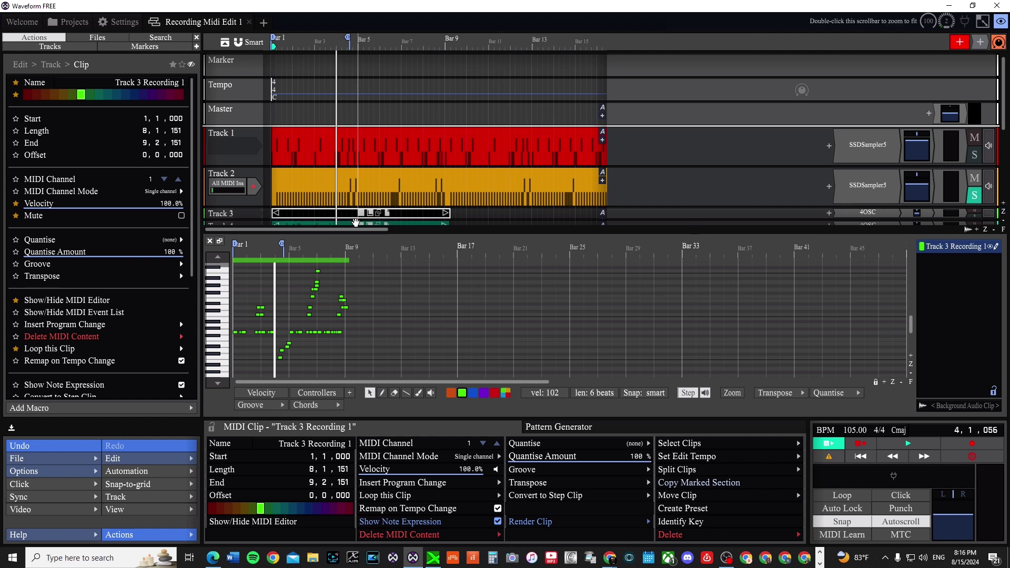
# - Turn off snapping for the Track 3 clip and expand its full clip-actions panel
pyautogui.press('alt')
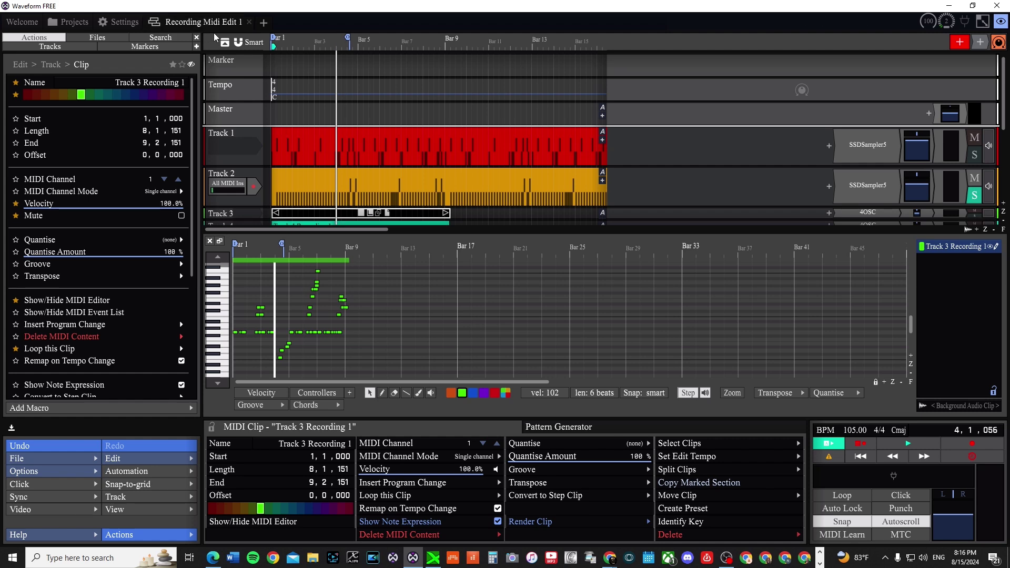
pyautogui.rightClick(339, 219)
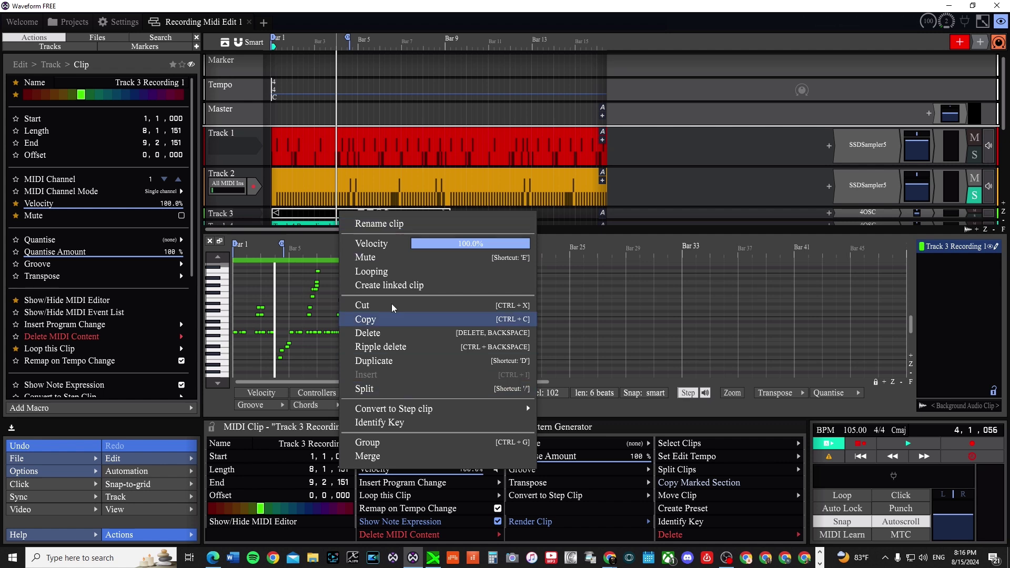
pyautogui.click(304, 214)
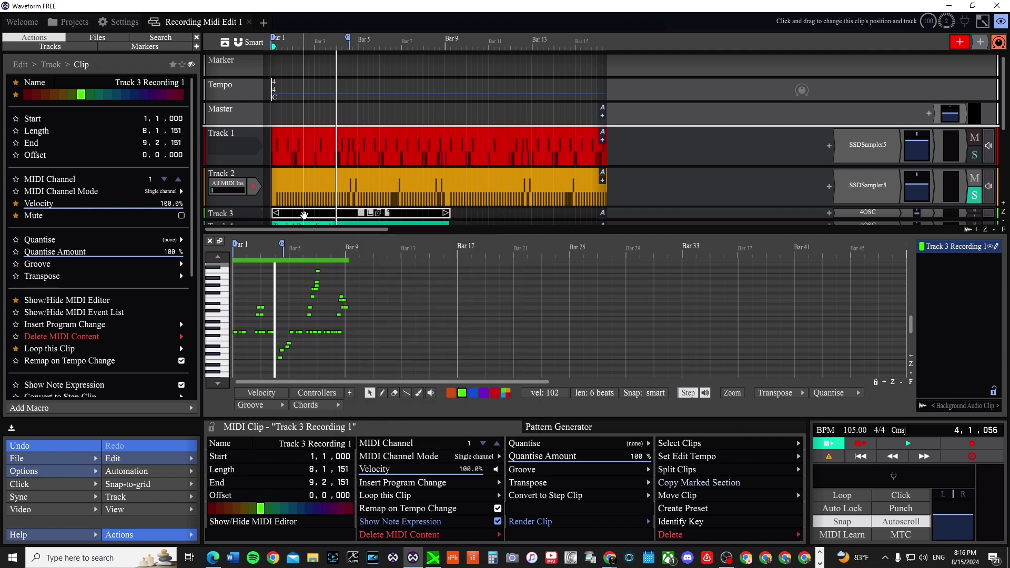
pyautogui.click(11, 433)
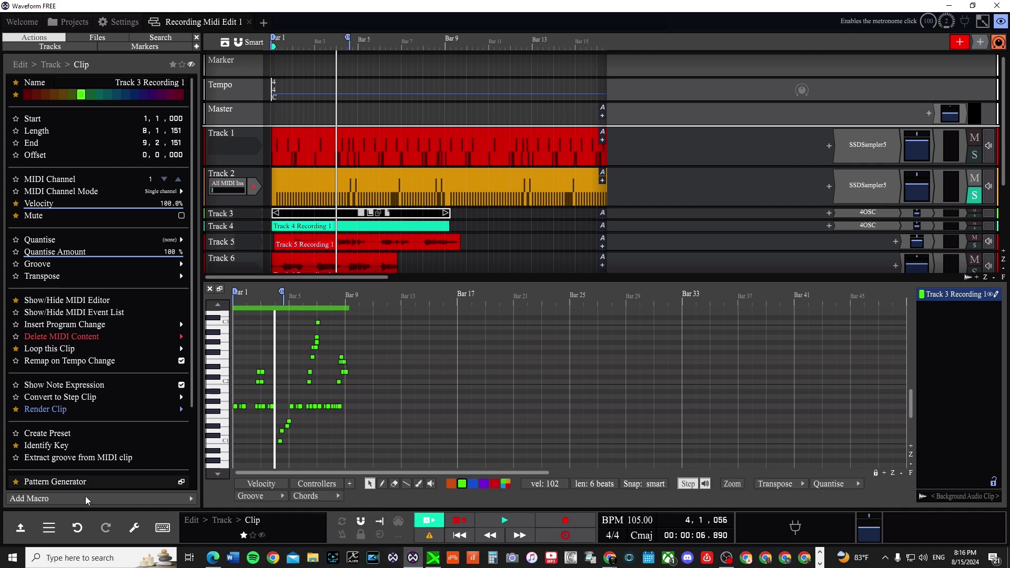
pyautogui.click(20, 529)
pyautogui.moveTo(53, 445)
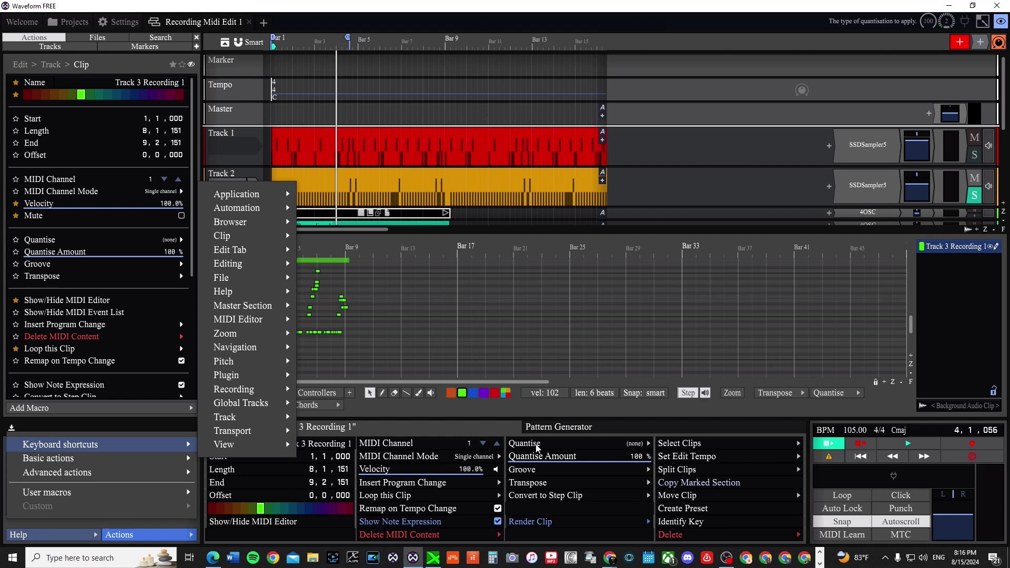
# - Open the MIDI Clip panel's Quantise dropdown, listing values from none to 1 beat
pyautogui.click(647, 445)
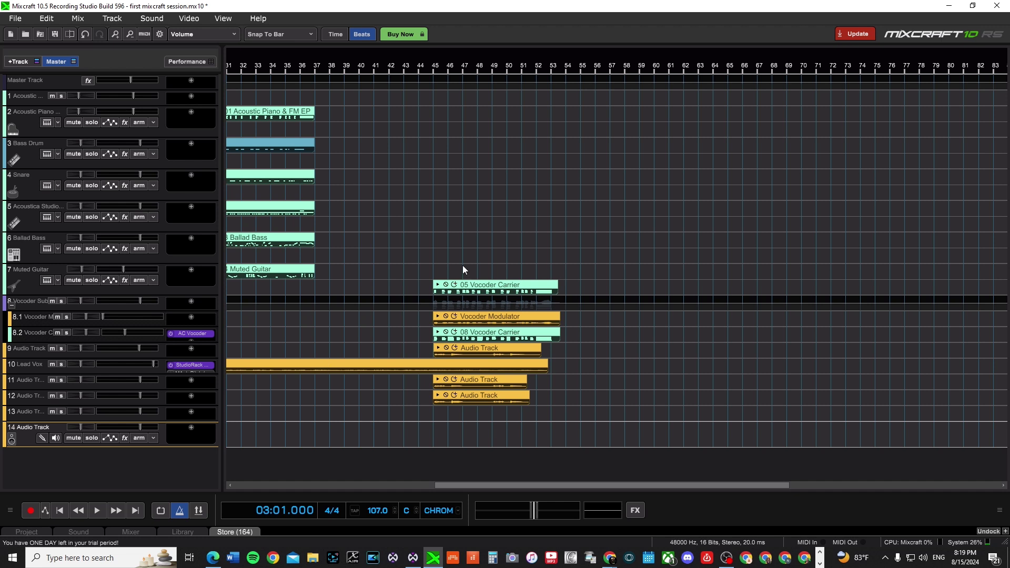
# - Set up quantizing for the Ballad Bass clip with 1/8 Notes, then cancel without applying it
pyautogui.click(272, 245)
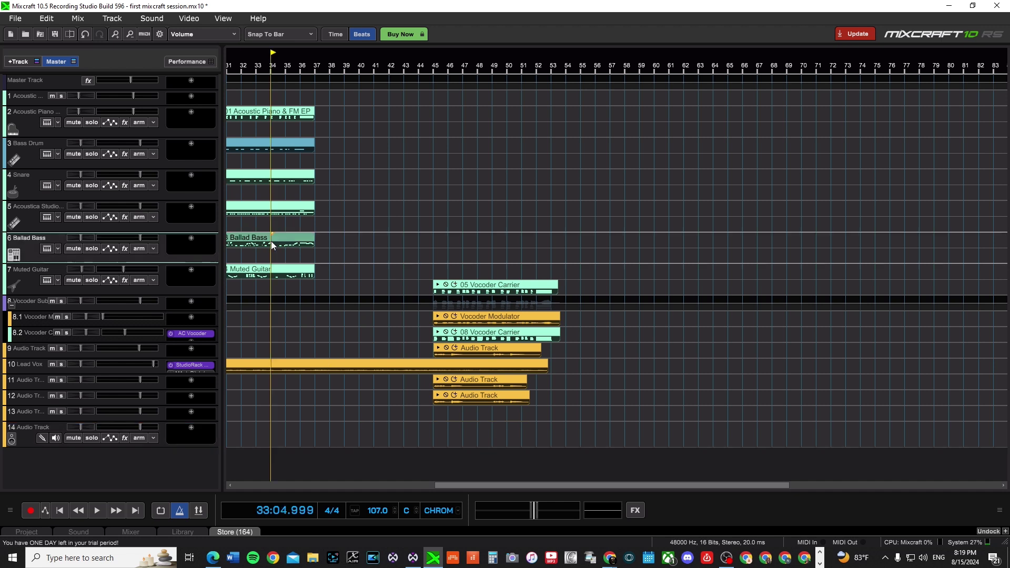
pyautogui.rightClick(272, 245)
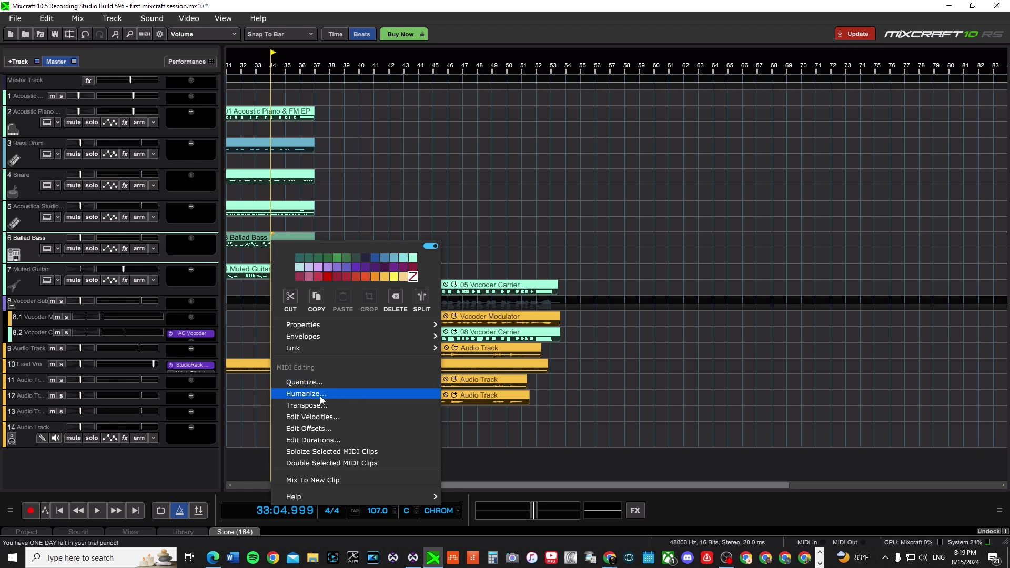
pyautogui.click(332, 383)
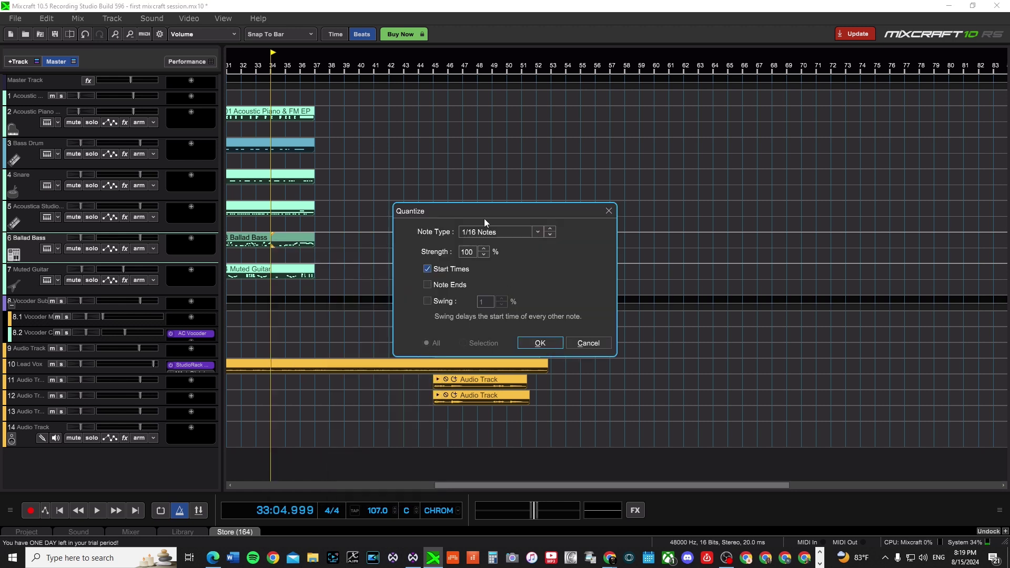
pyautogui.click(538, 232)
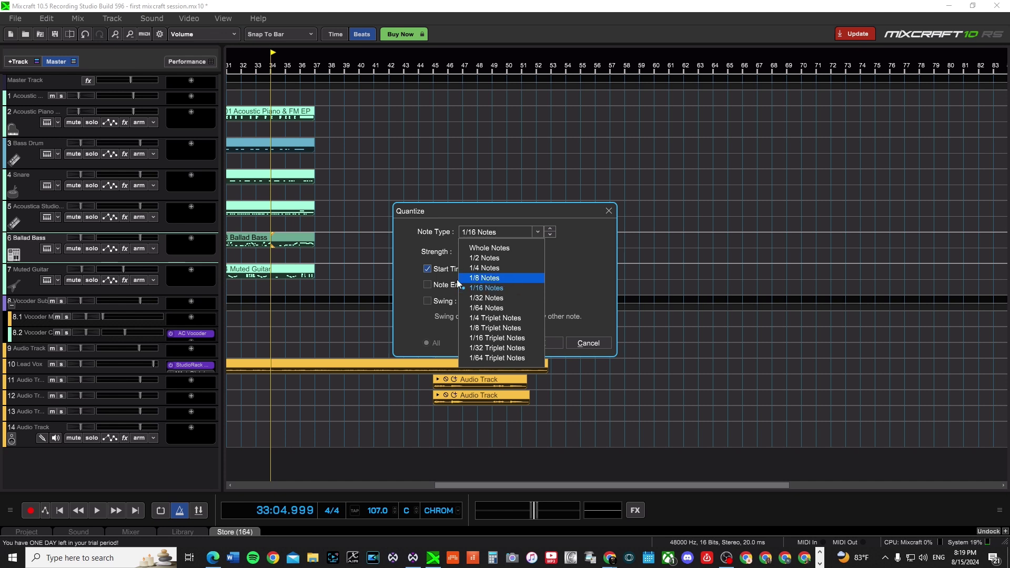
pyautogui.click(482, 278)
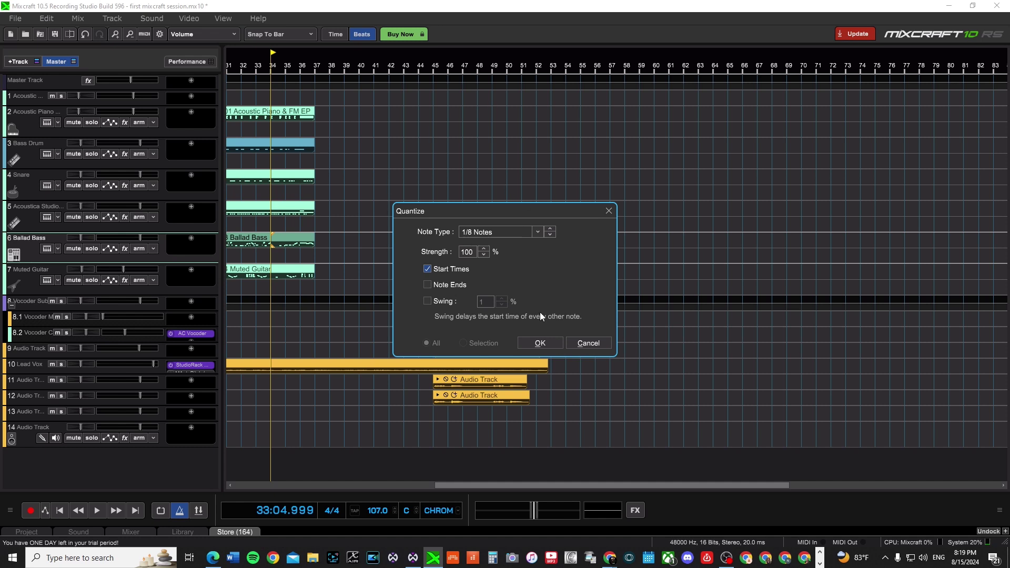
pyautogui.click(588, 343)
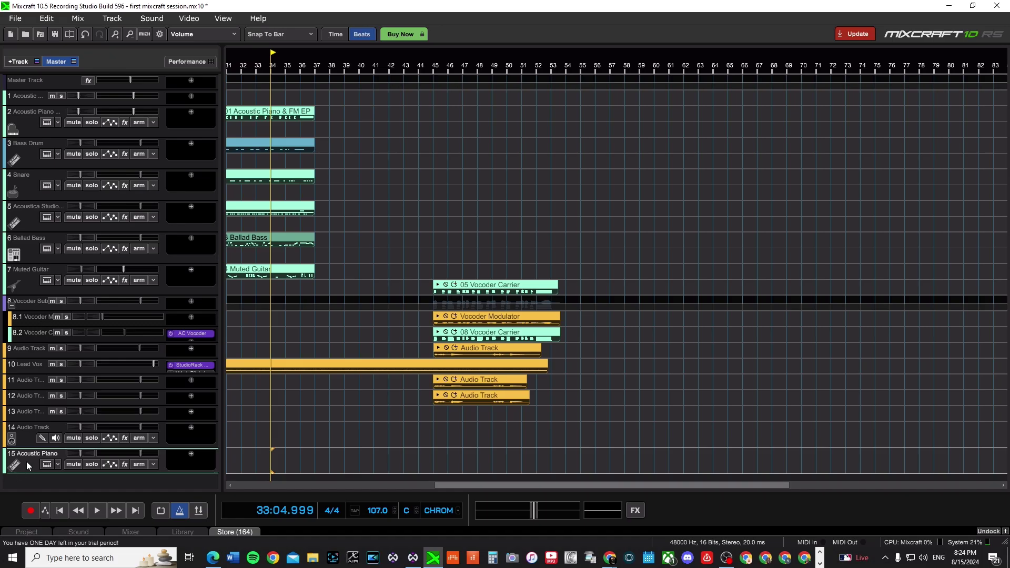
# - Load Alpha Sampler from the VSTi Instruments category onto track 15
pyautogui.click(47, 465)
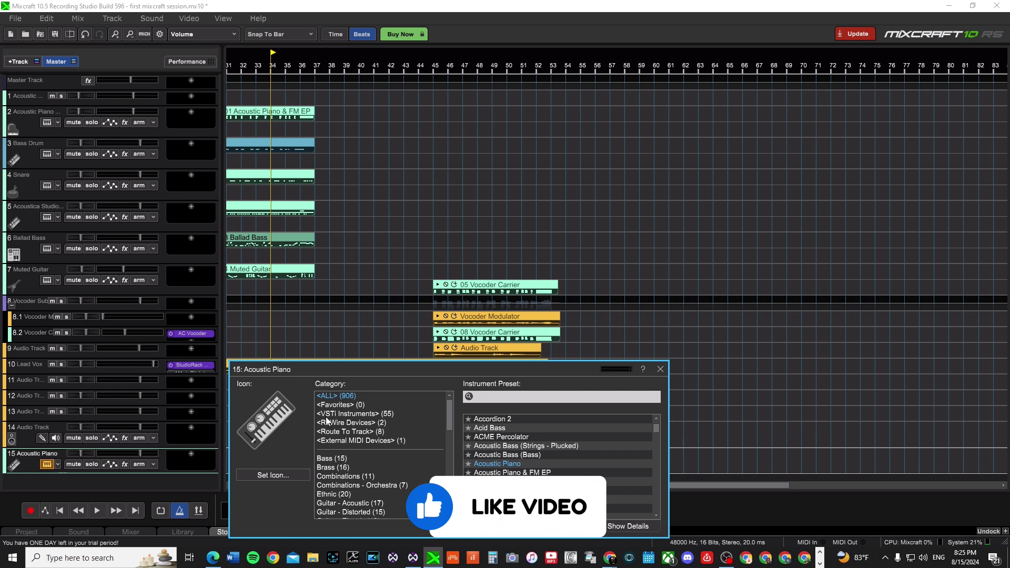
pyautogui.click(367, 415)
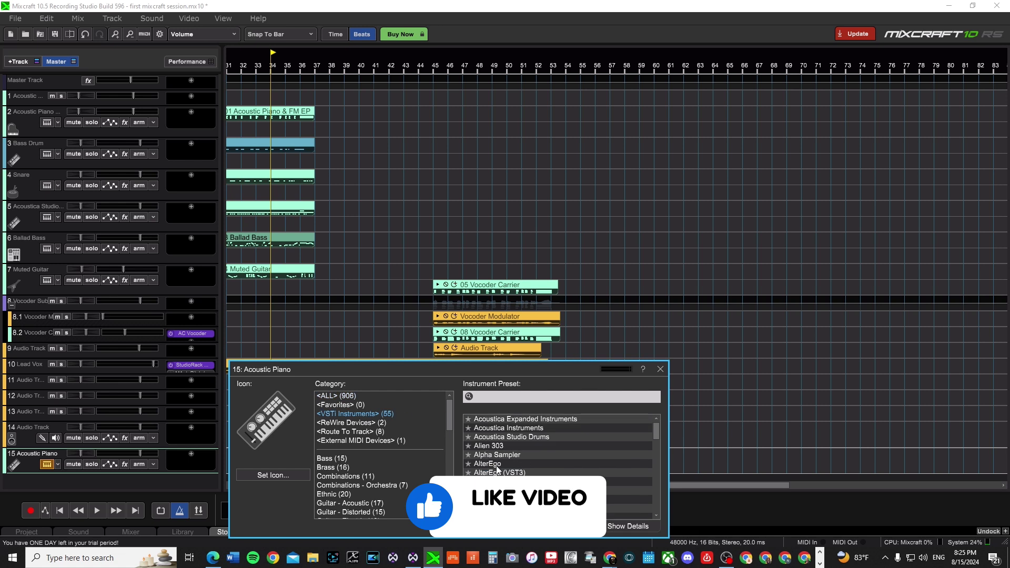
pyautogui.click(520, 456)
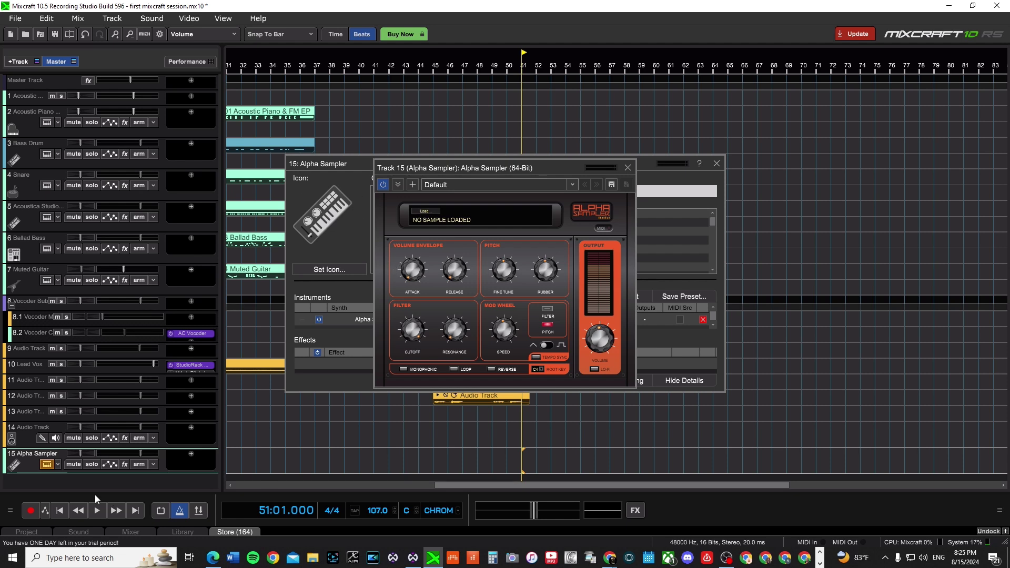
# - Close track 15's instrument settings dialog while keeping Alpha Sampler loaded
pyautogui.click(48, 465)
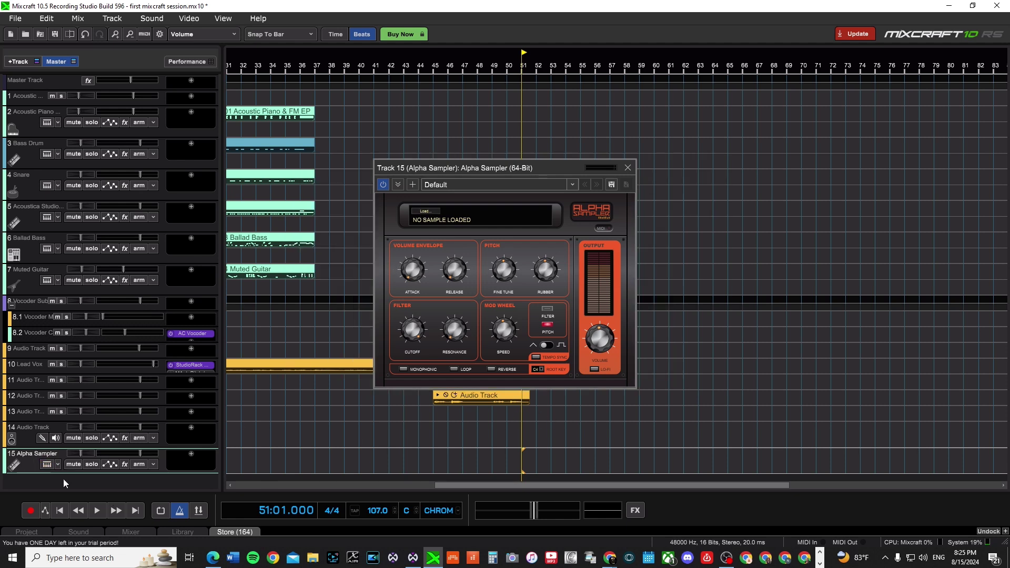
pyautogui.click(48, 465)
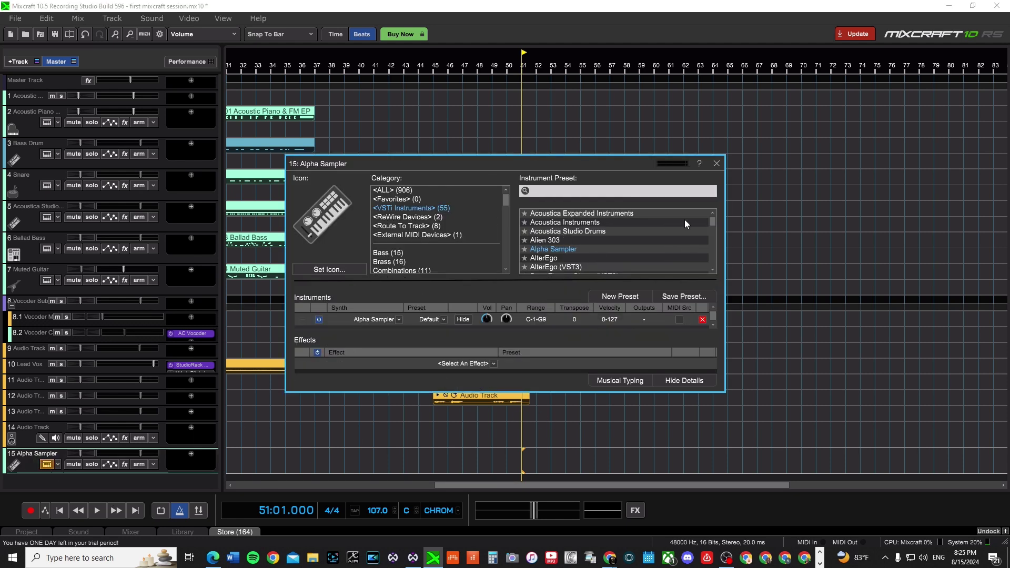
pyautogui.scroll(-5, 629, 229)
pyautogui.scroll(-8, 629, 232)
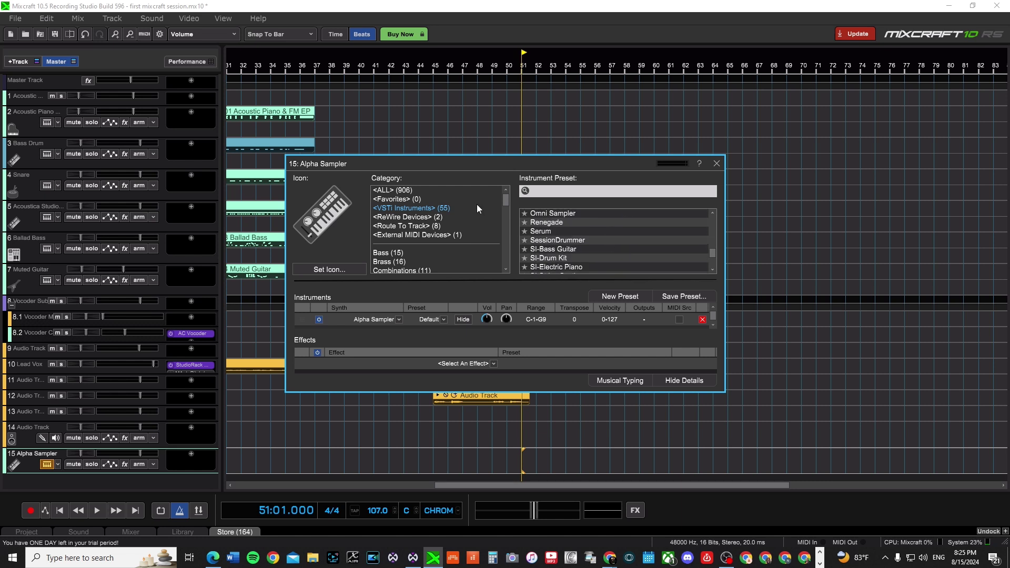
pyautogui.click(717, 163)
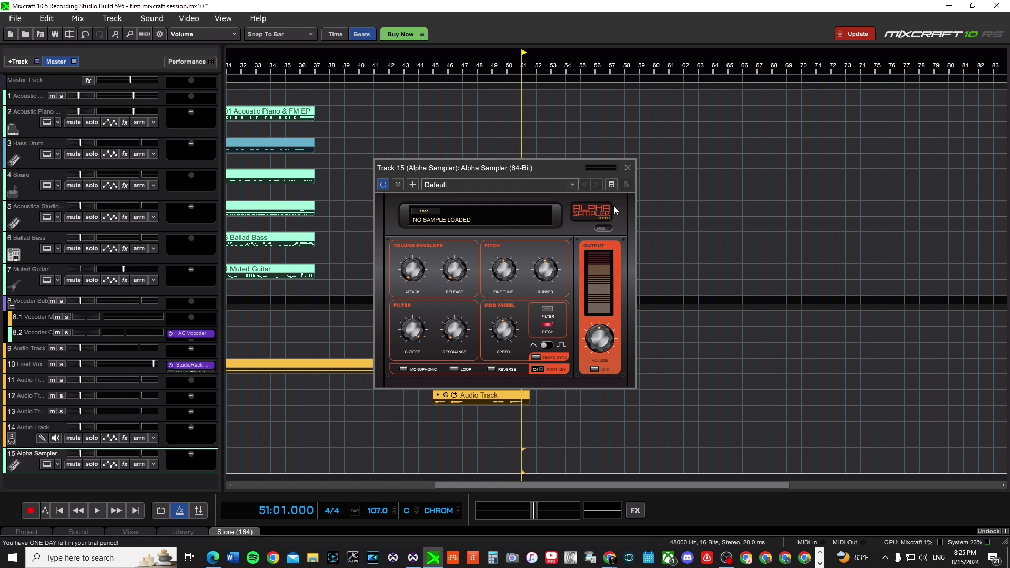
# - Move the Alpha Sampler window up-left and show the Ballad Bass clip in the Sound editor
pyautogui.click(633, 387)
pyautogui.moveTo(484, 167); pyautogui.dragTo(399, 155)
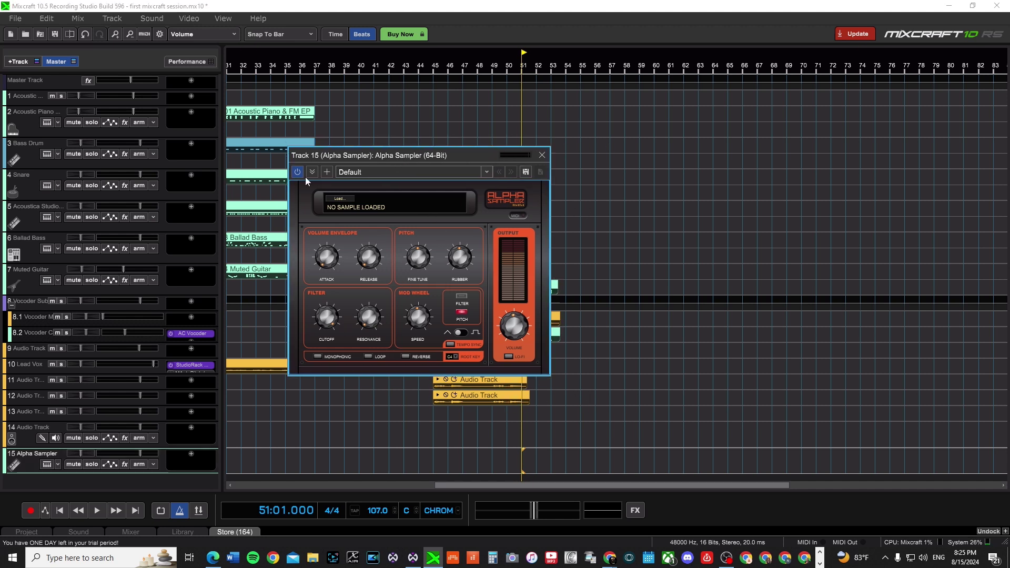
pyautogui.click(78, 532)
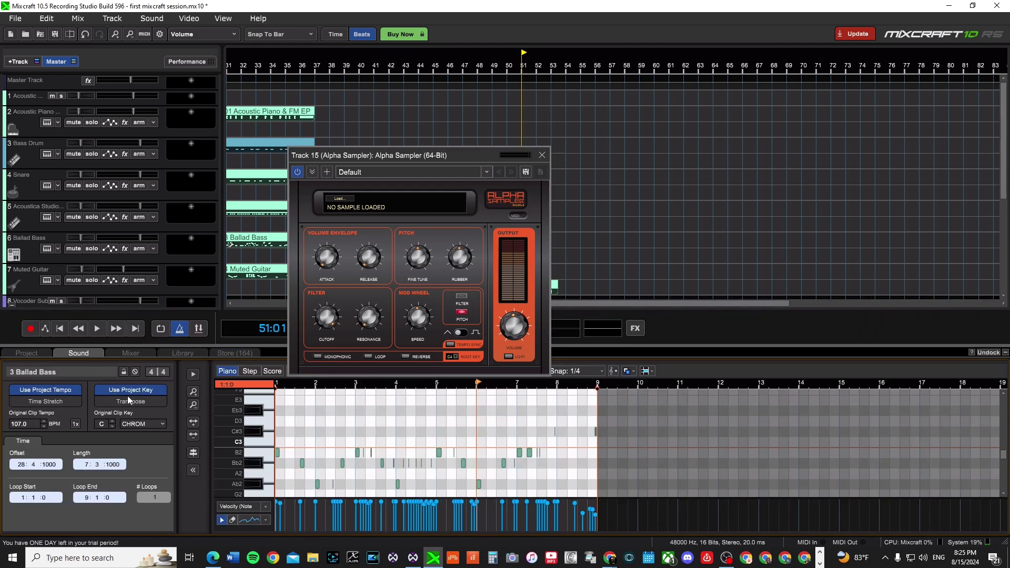
# - Preview EthnicDrums91_013_d in the Library and drag it onto the Alpha Sampler's sample display
pyautogui.click(183, 353)
pyautogui.click(153, 469)
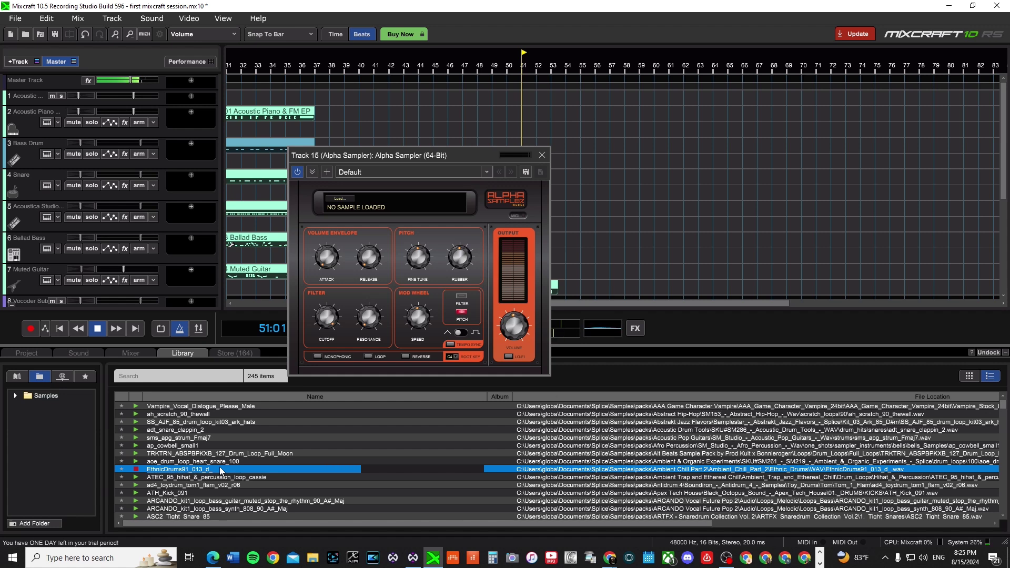
pyautogui.moveTo(220, 470); pyautogui.dragTo(366, 209)
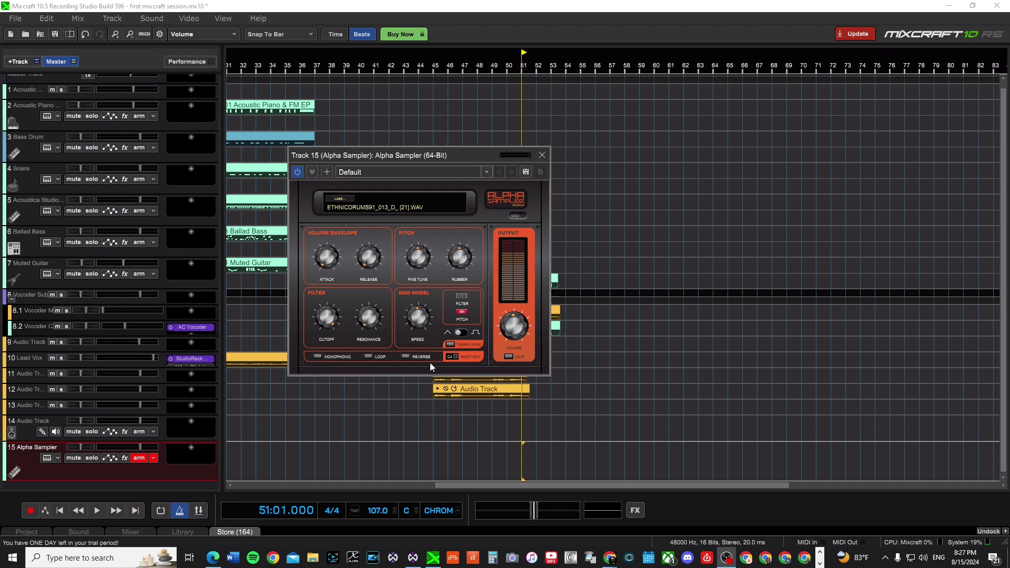
# - Add an Audio Controller and a MIDI Controller to the sampler
pyautogui.click(327, 173)
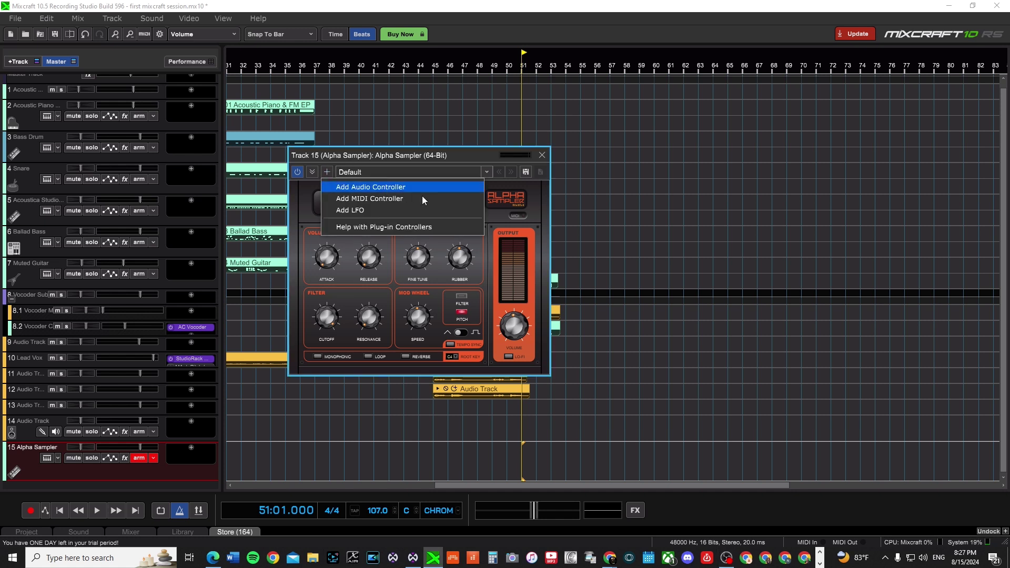
pyautogui.click(385, 187)
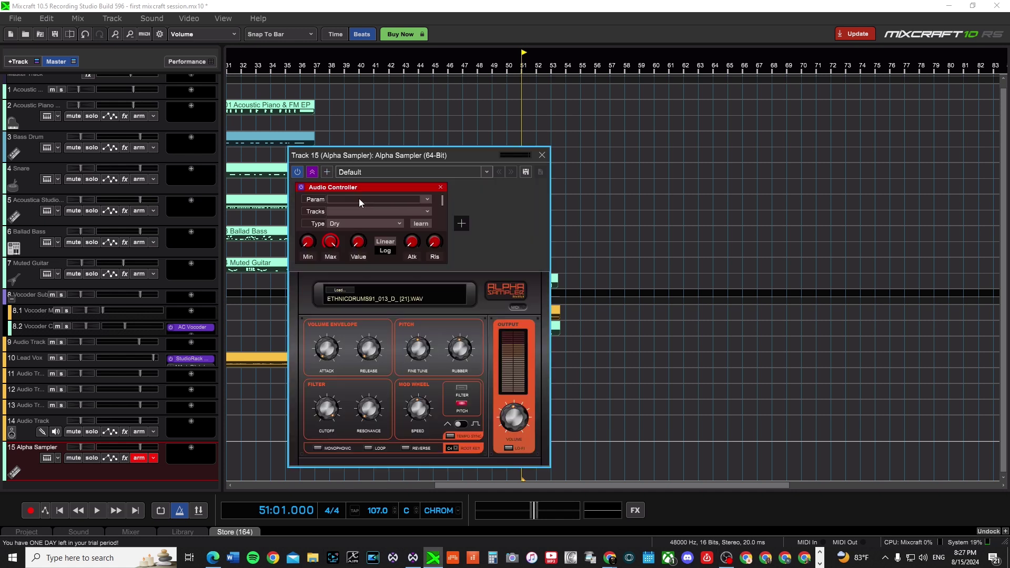
pyautogui.click(327, 172)
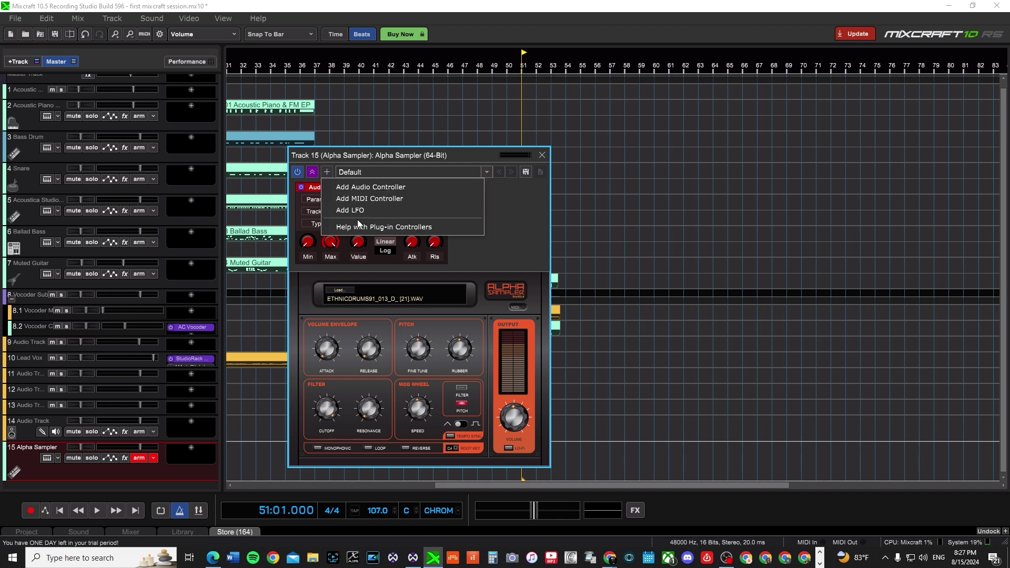
pyautogui.click(371, 201)
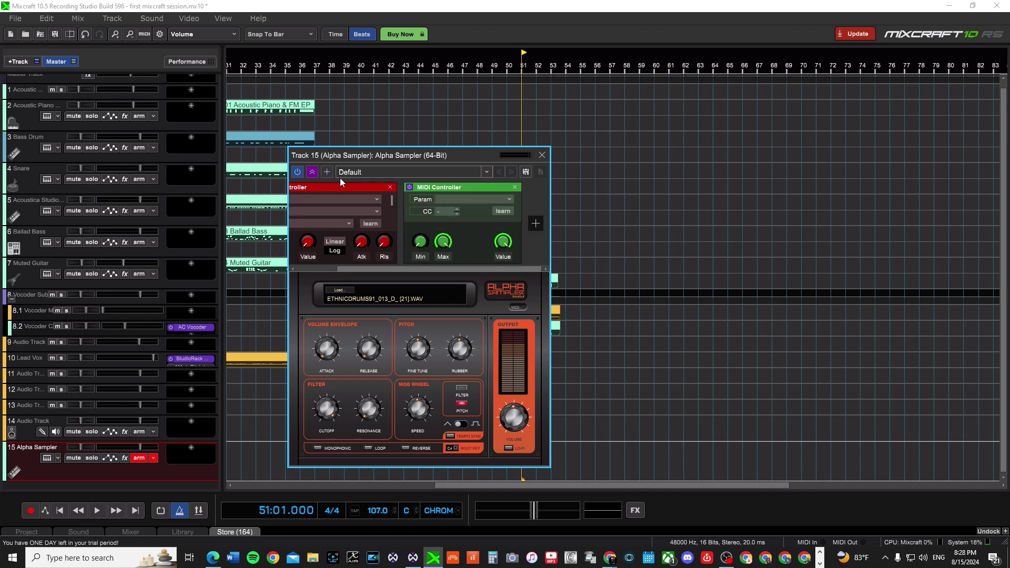
# - Add an LFO to the sampler, then delete it again
pyautogui.click(326, 172)
pyautogui.click(355, 213)
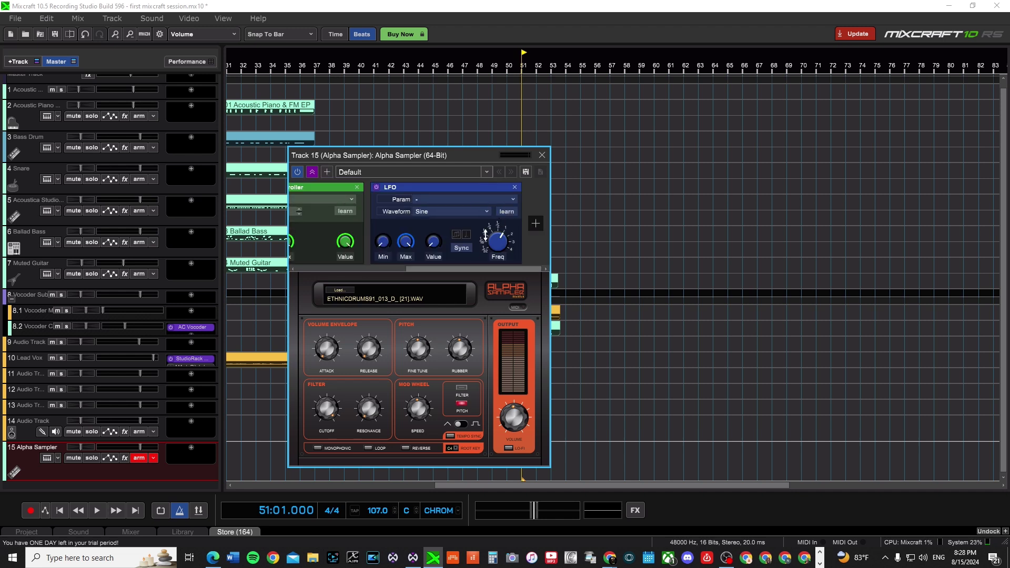
pyautogui.click(515, 187)
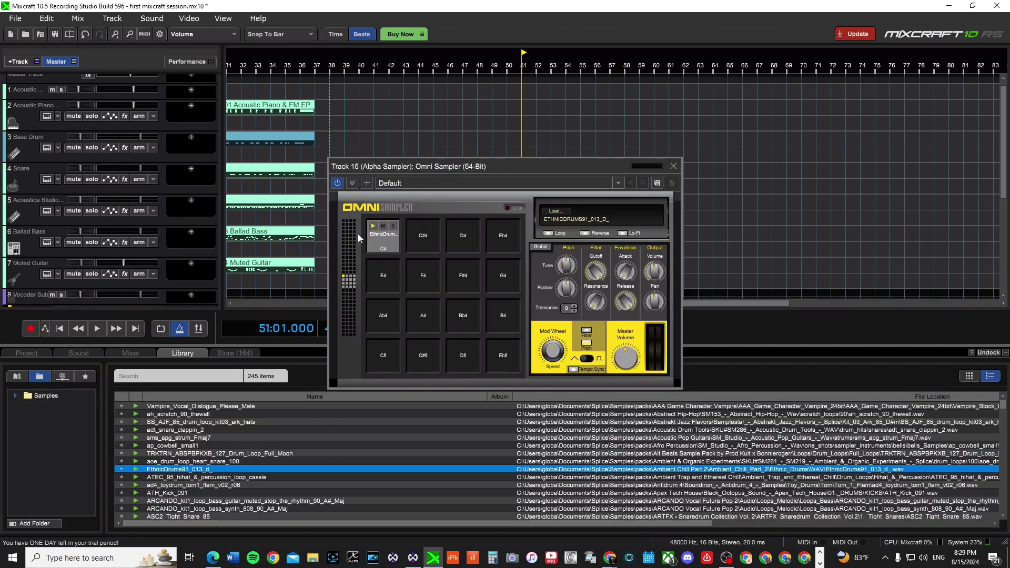
# - Trigger the EthnicDrums sample on the Omni Sampler's C4 pad several times
pyautogui.click(375, 236)
pyautogui.click(375, 236)
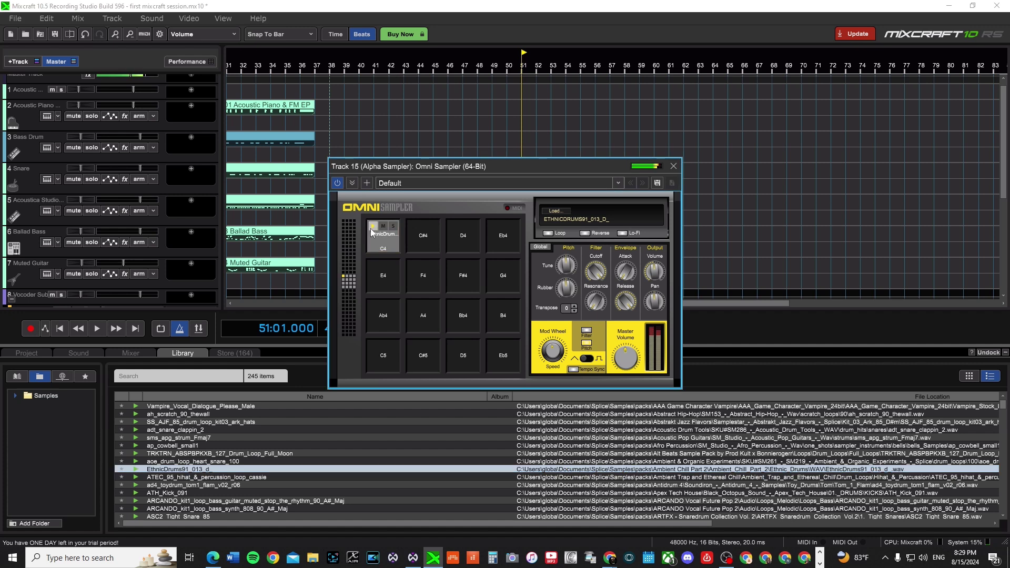
pyautogui.click(376, 249)
pyautogui.click(377, 248)
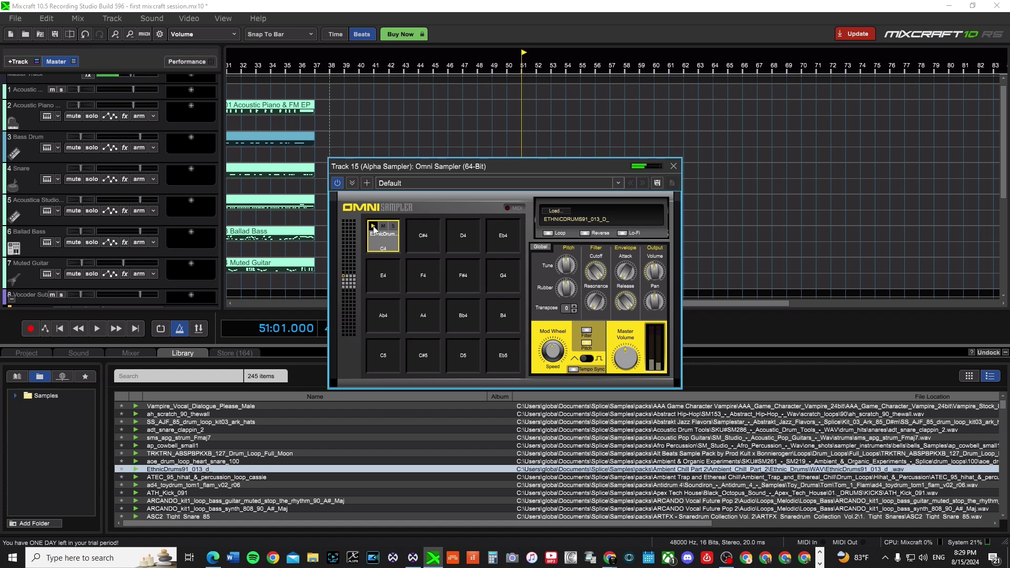
pyautogui.click(373, 229)
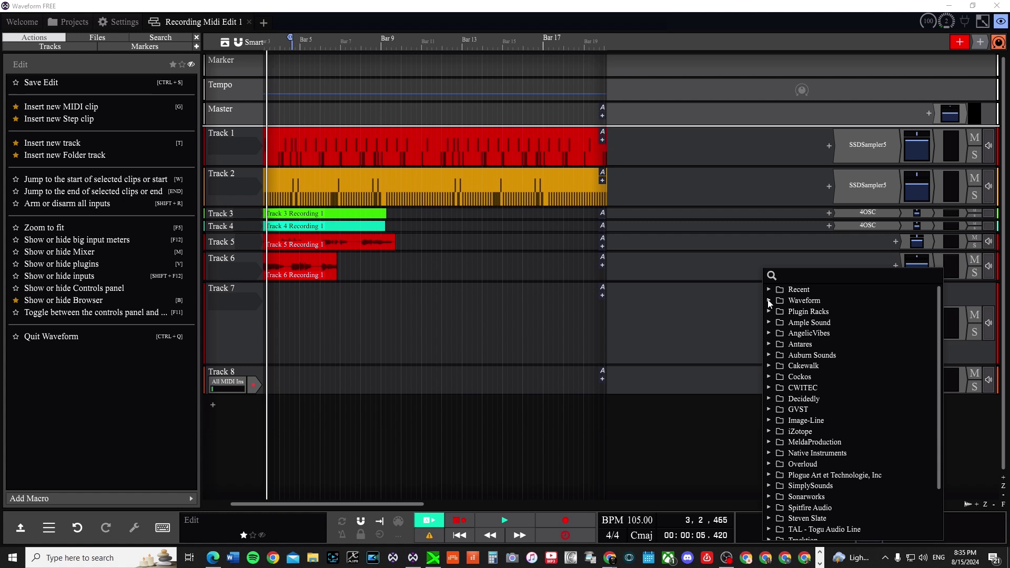
# - Add Micro Sampler from Waveform > Instruments to Track 8
pyautogui.click(770, 300)
pyautogui.click(781, 322)
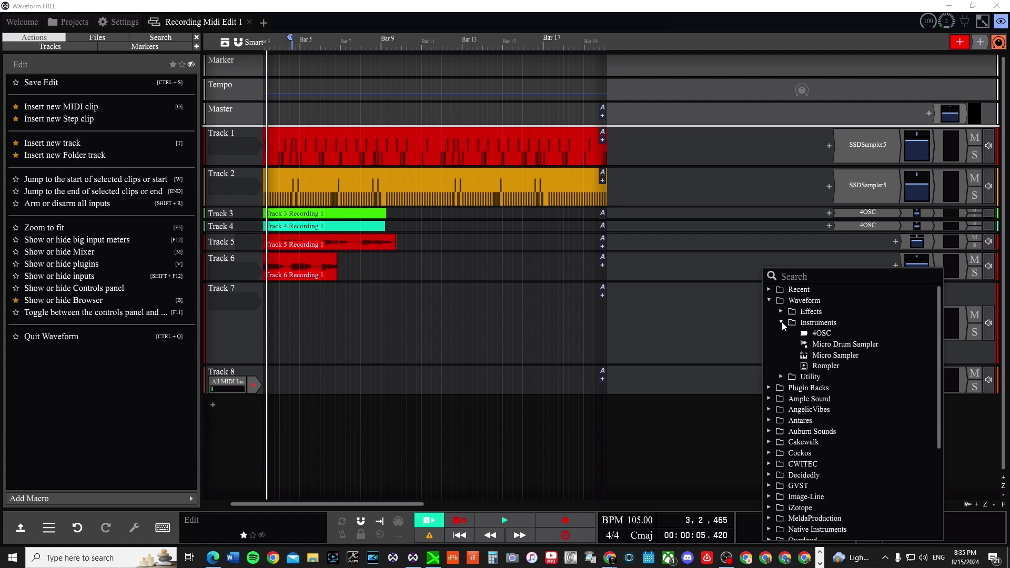
pyautogui.click(850, 360)
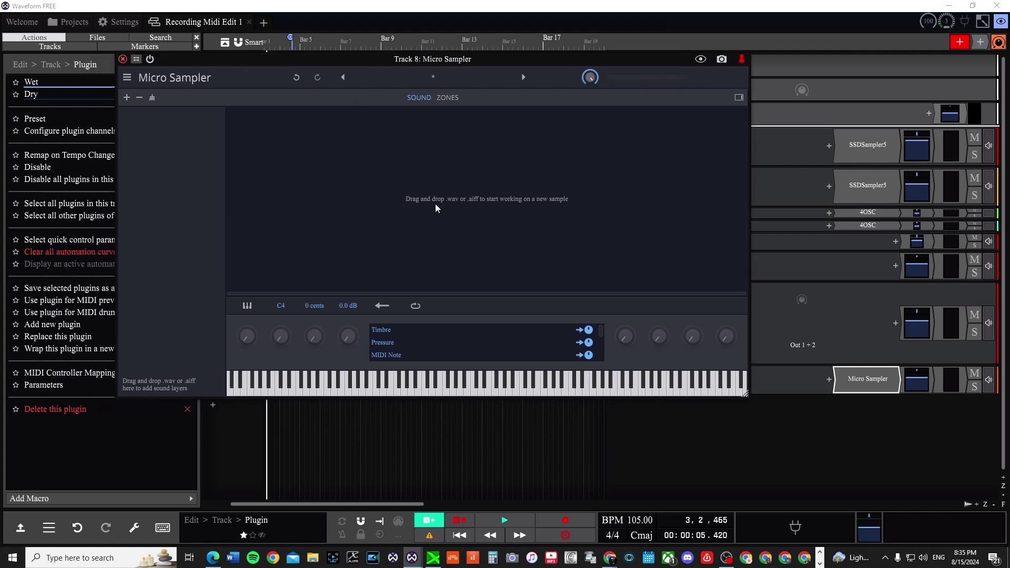
# - Load food song.wav from the Samples browser into Micro Sampler, preview it, and keep Resample mode
pyautogui.click(161, 36)
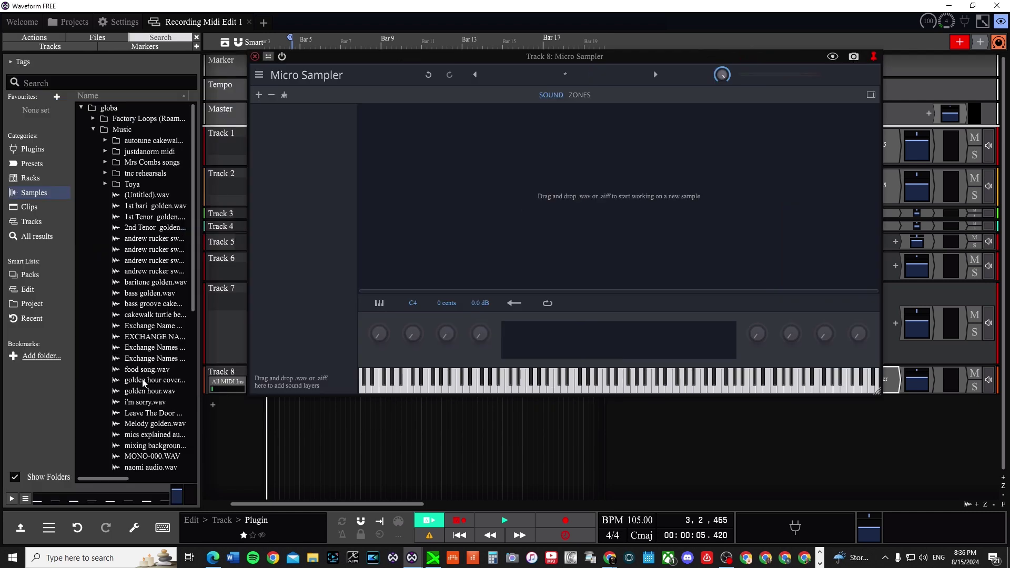
pyautogui.moveTo(136, 374); pyautogui.dragTo(523, 205)
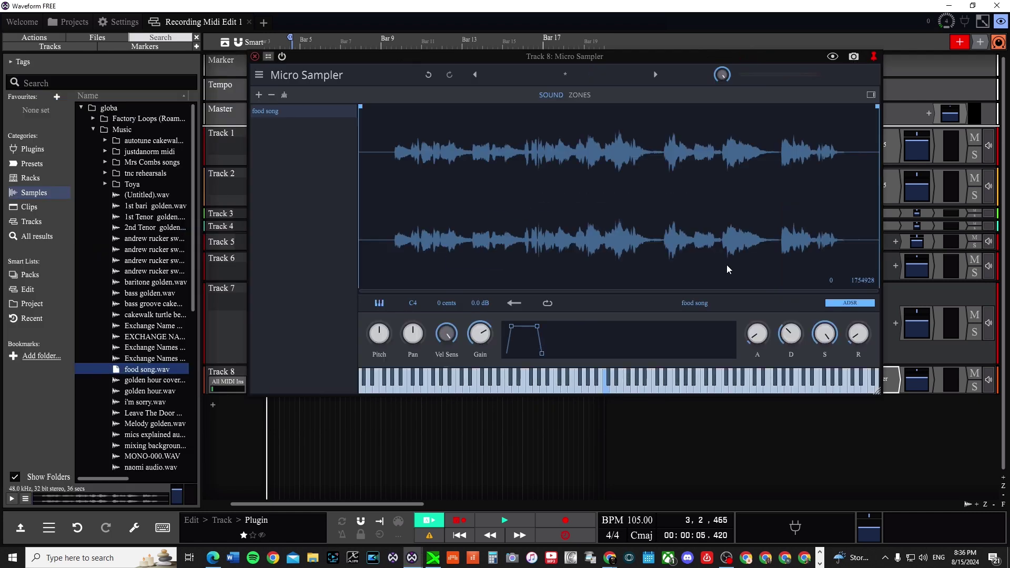
pyautogui.click(400, 241)
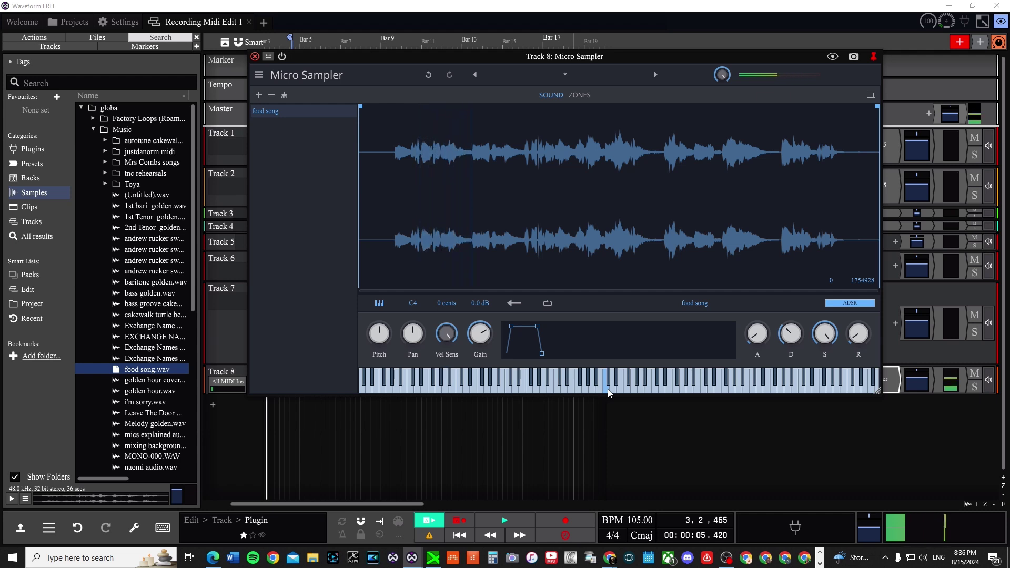
pyautogui.click(379, 304)
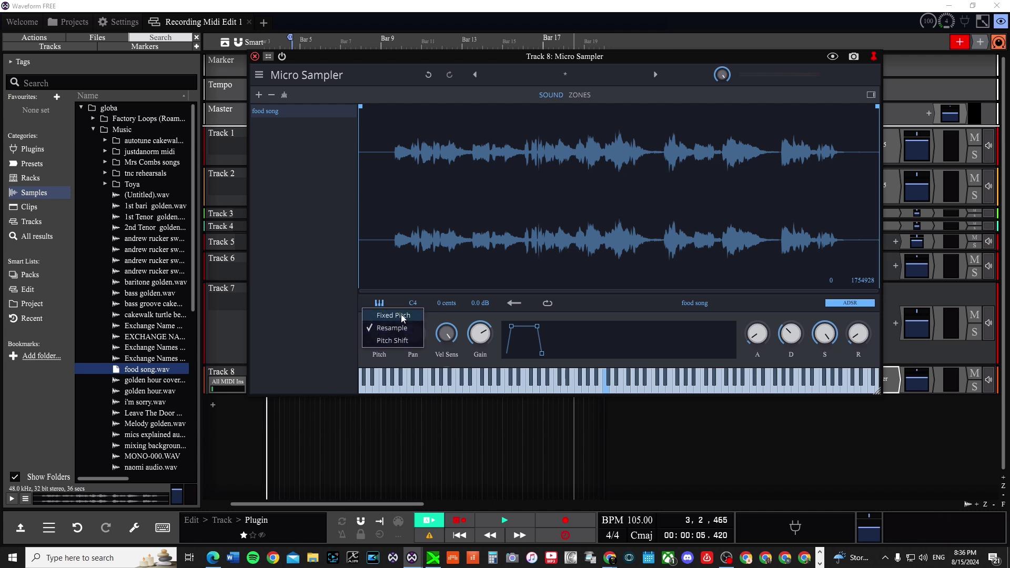
pyautogui.click(400, 340)
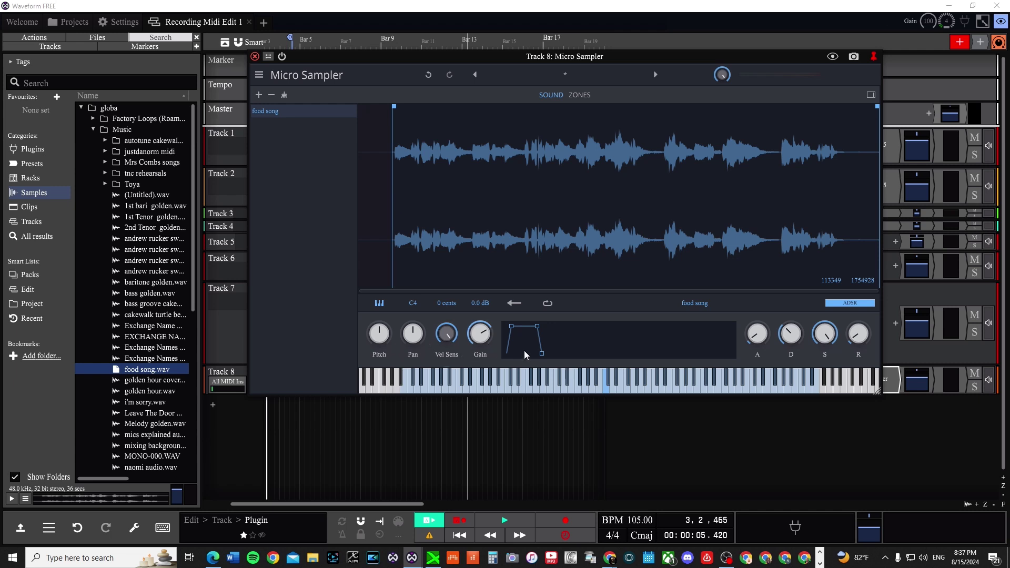
# - Play the sample on the C#4 key, then close the Micro Sampler window
pyautogui.click(599, 388)
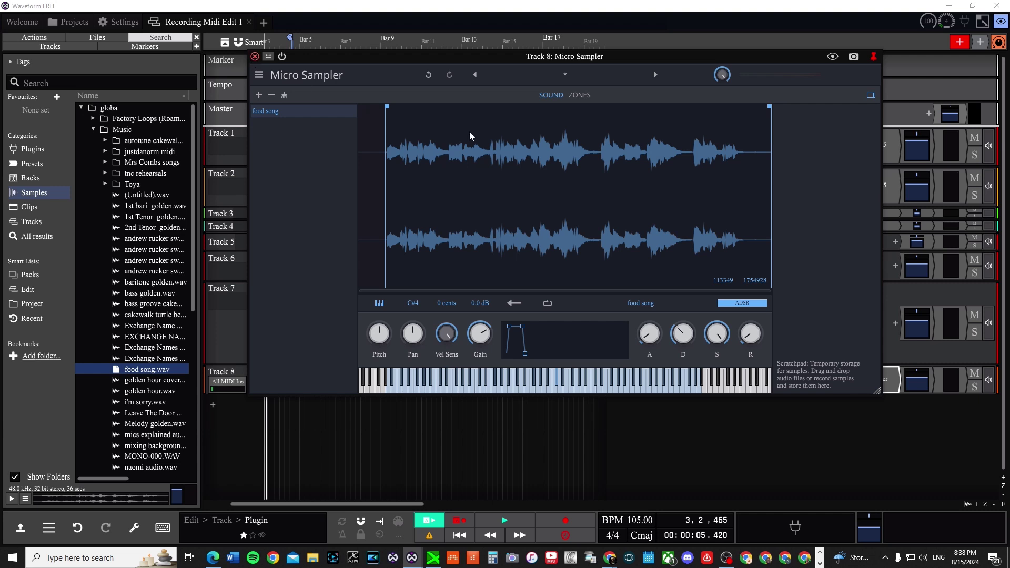
pyautogui.click(255, 57)
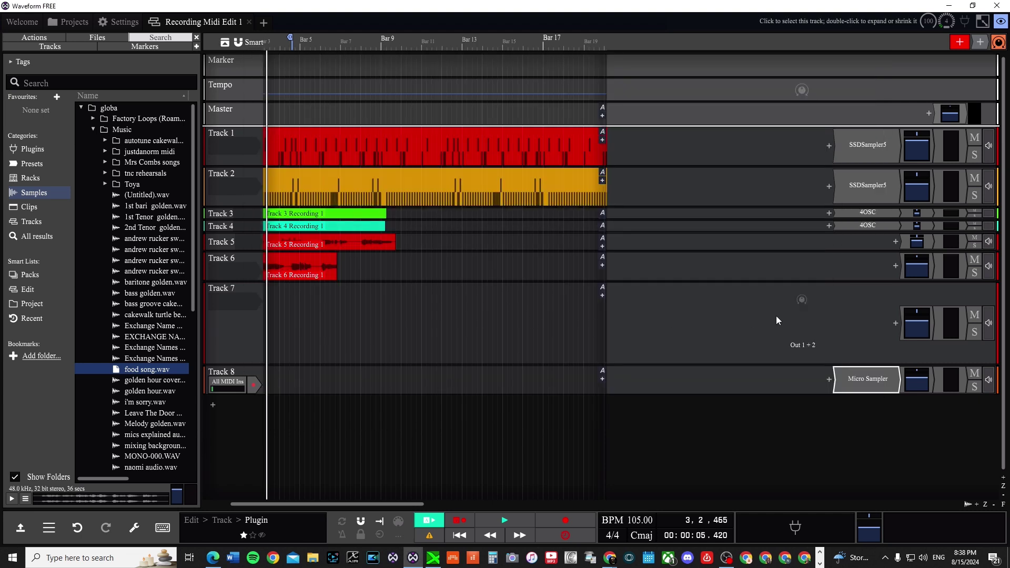